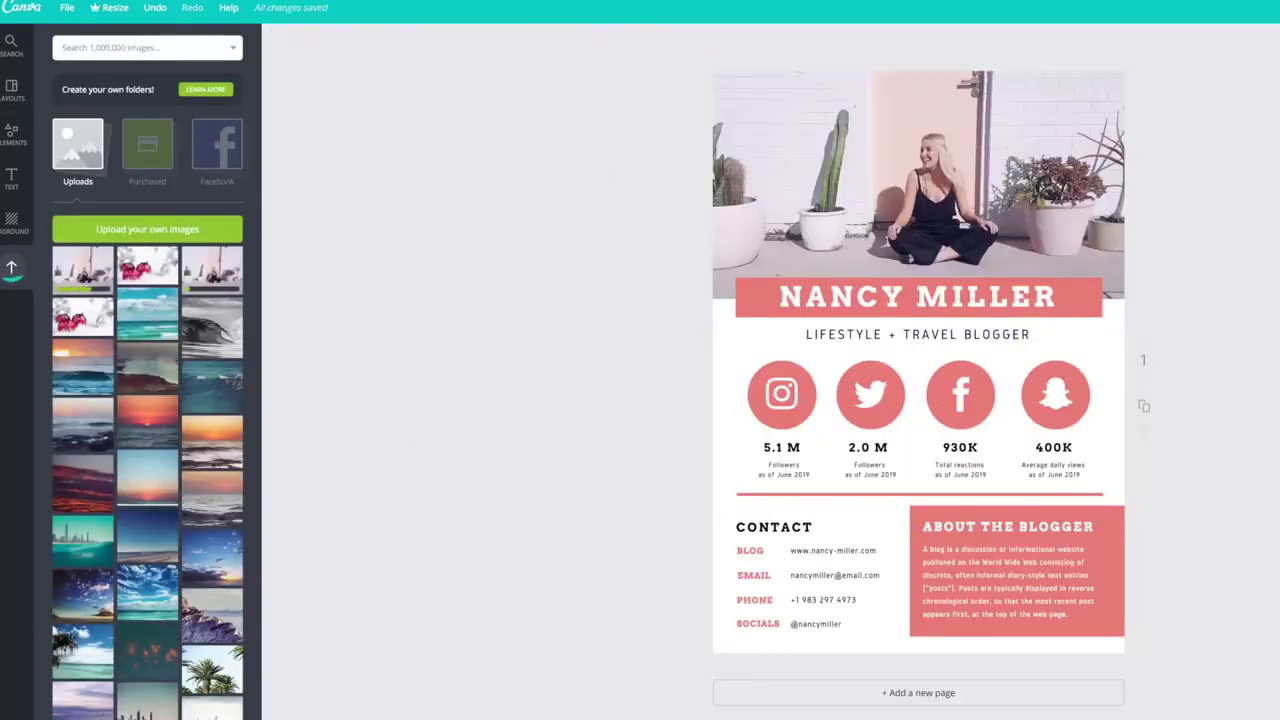
Retitle the press kit MUCHELLEB and make its title banner lavender.
double_click(918, 296)
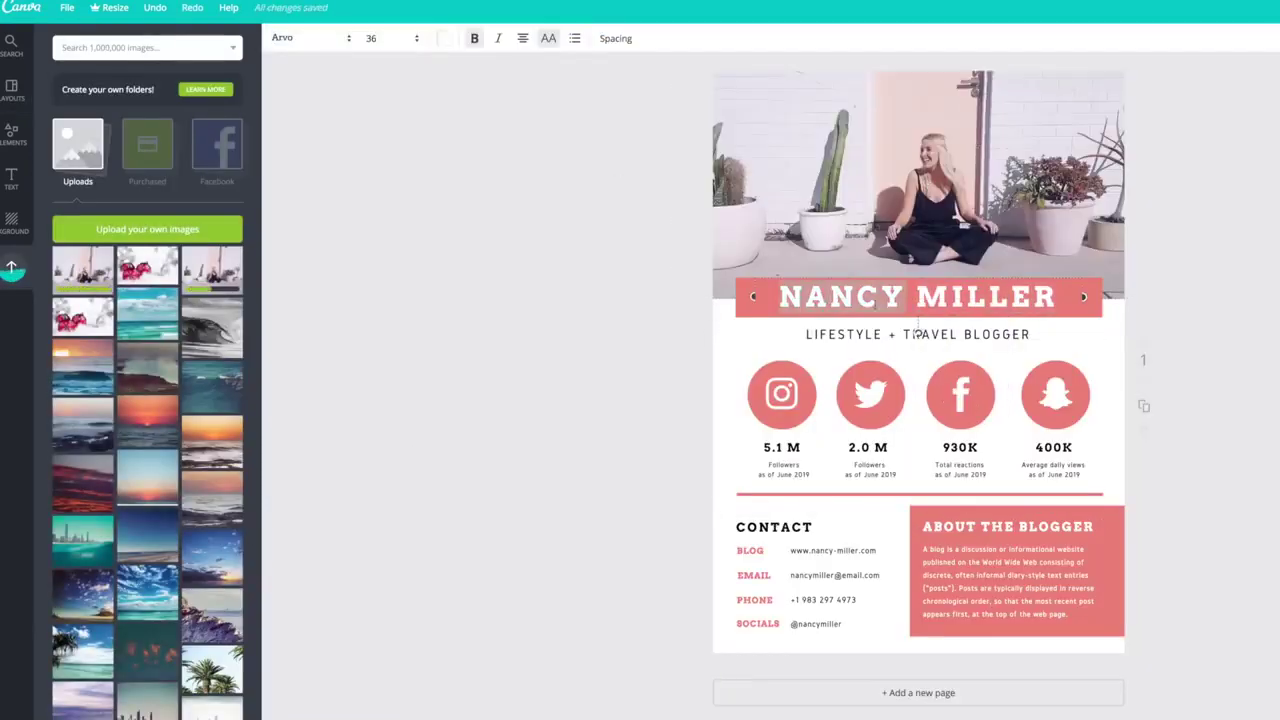
type("MUCHELLEB")
left_click(1080, 296)
left_click(276, 37)
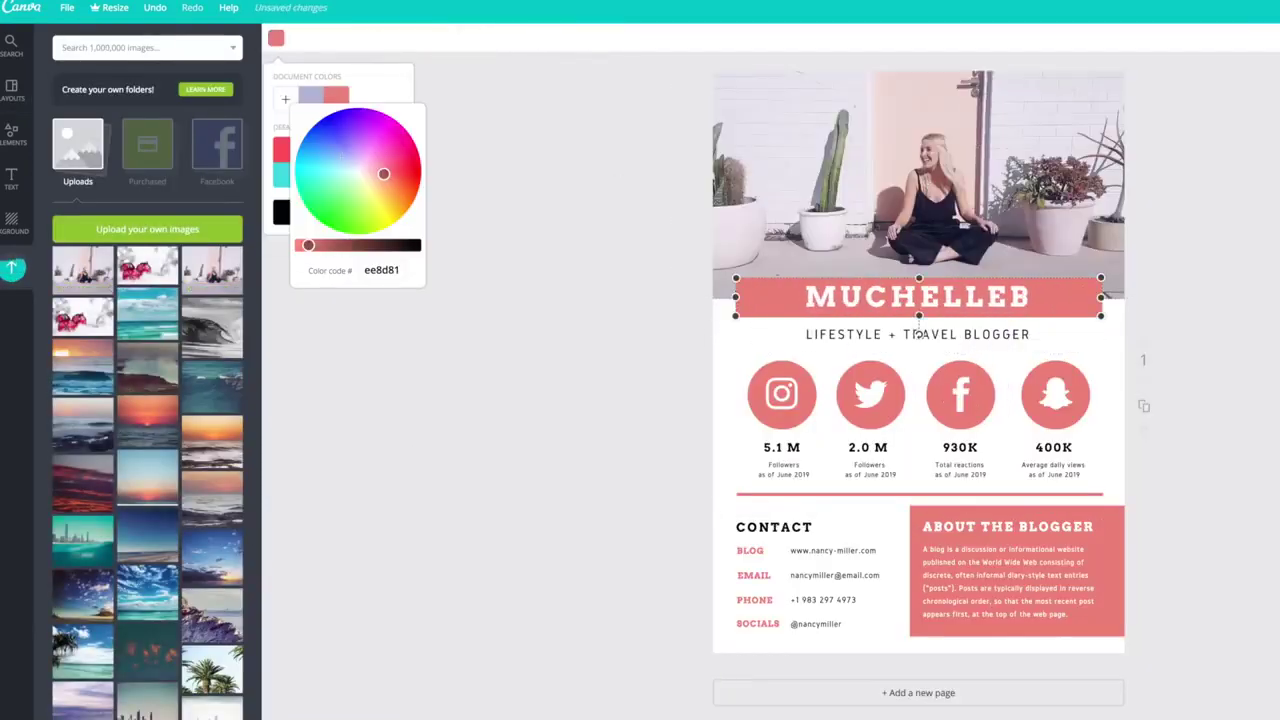
left_click(310, 95)
left_click(537, 220)
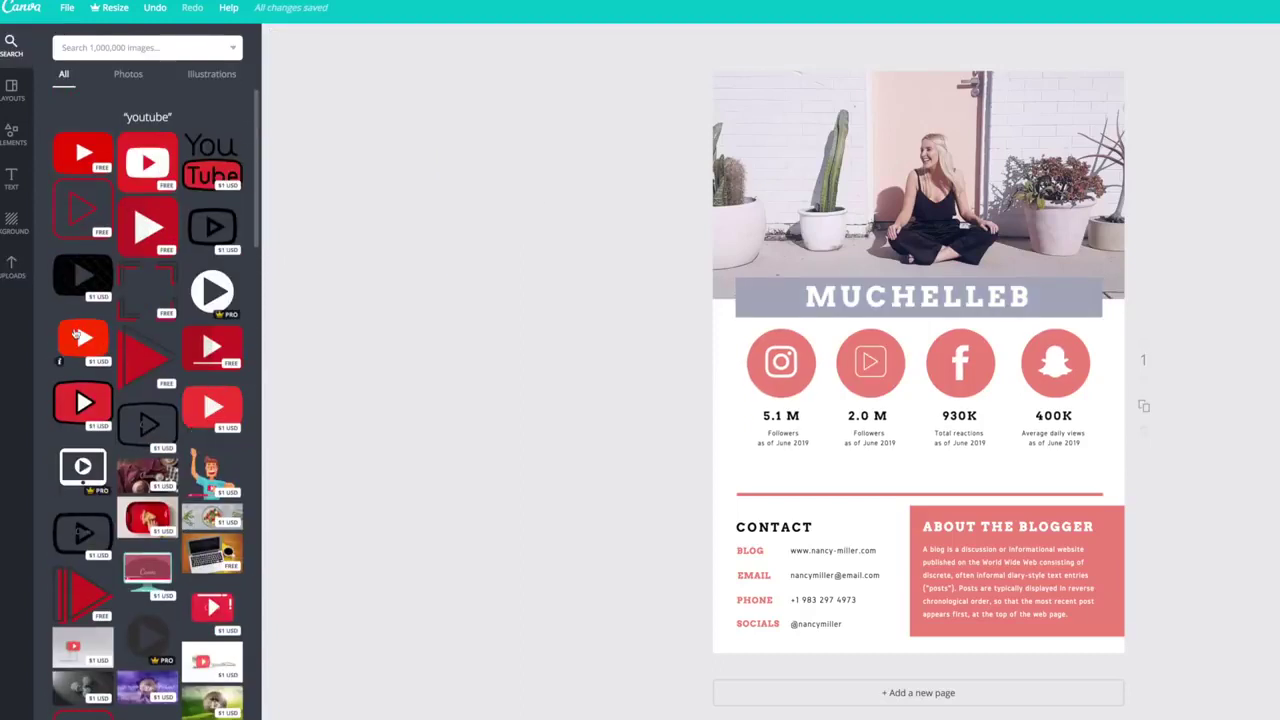
Add a grey YouTube logo sized to fit the second stats circle.
left_click(148, 162)
left_click(276, 37)
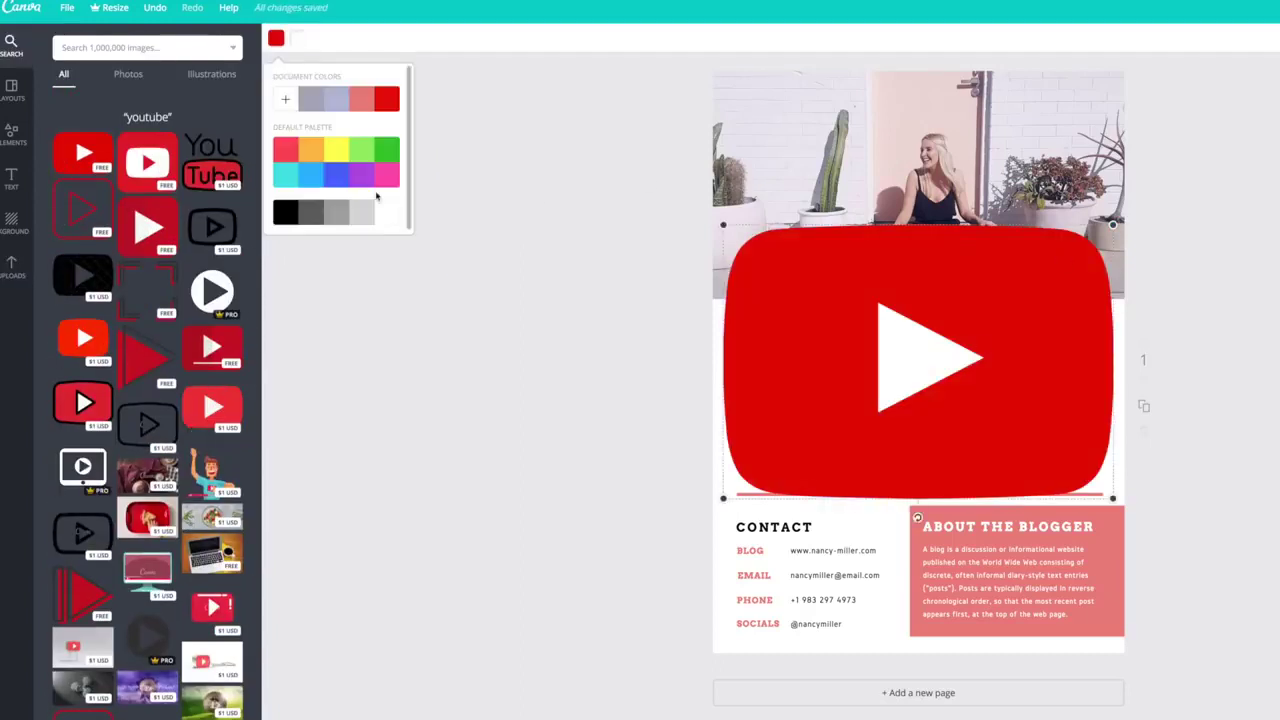
left_click(361, 211)
left_click_drag(918, 360, 1076, 422)
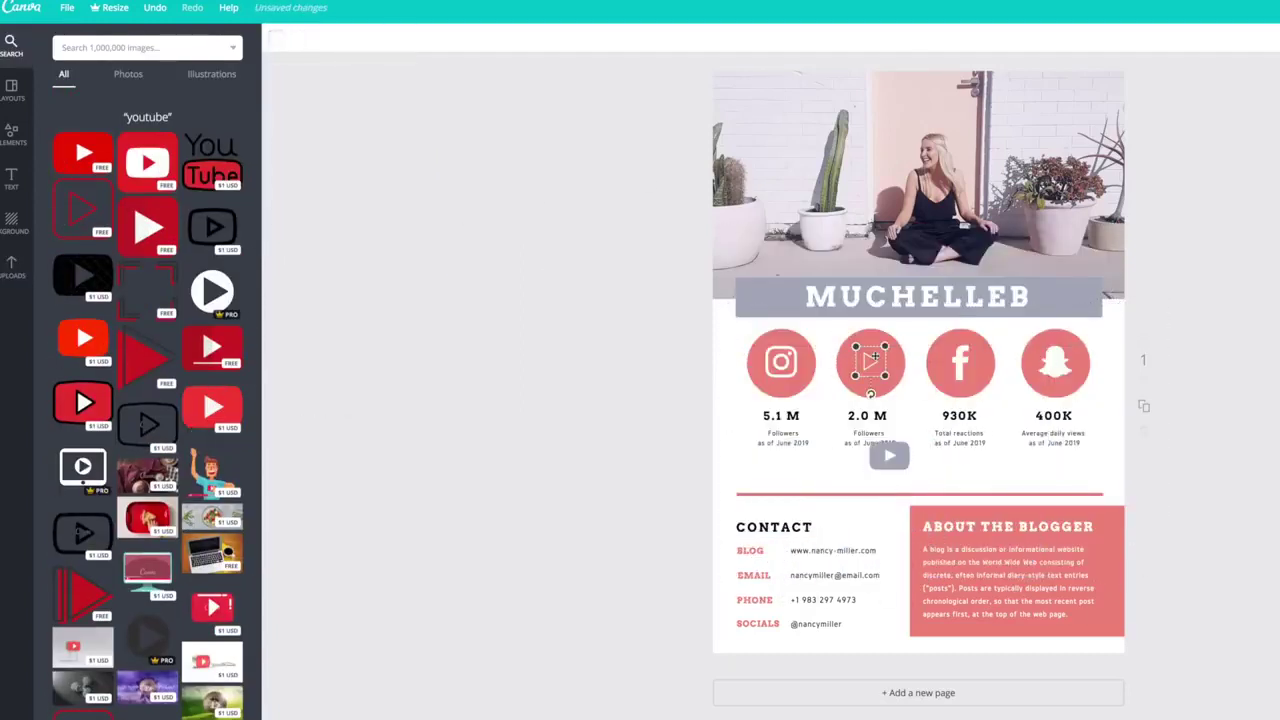
Delete the Facebook and Snapchat stat columns and shrink the Instagram and YouTube circle icons.
left_click_drag(905, 322, 1086, 449)
key("Delete")
left_click(781, 361)
left_click_drag(815, 395, 783, 368)
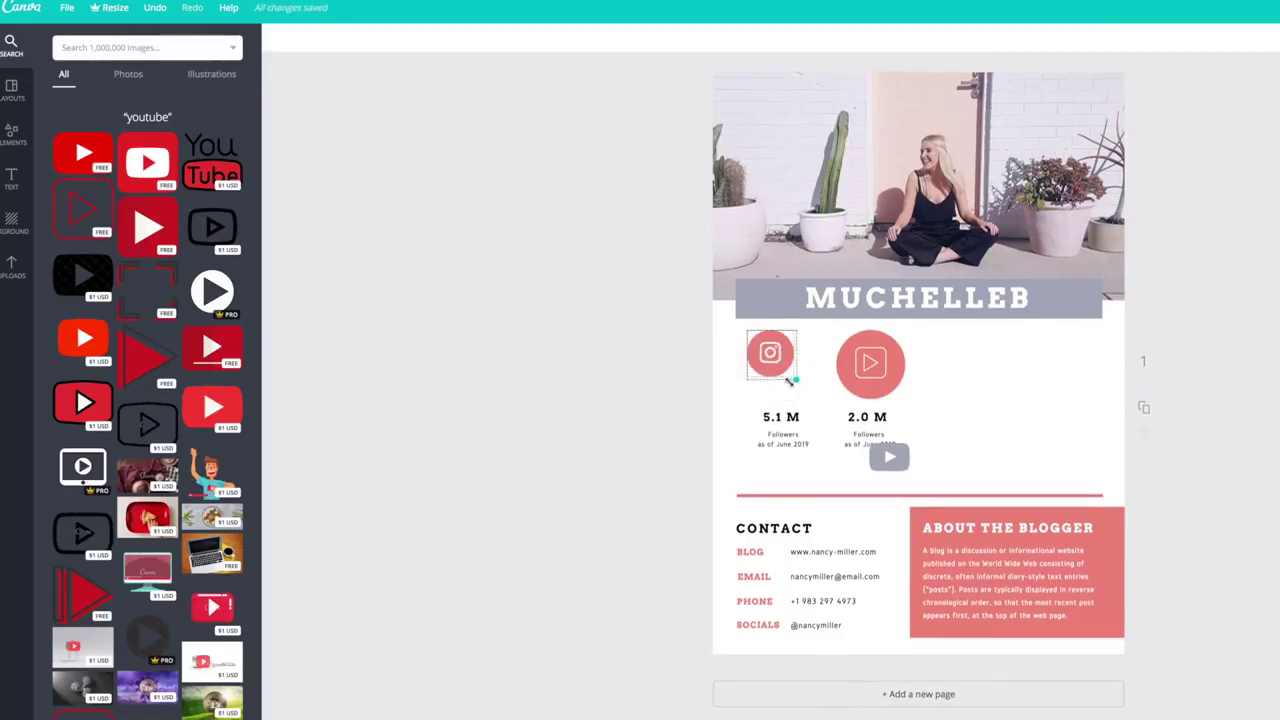
left_click(870, 361)
left_click_drag(905, 395, 868, 364)
left_click(781, 420)
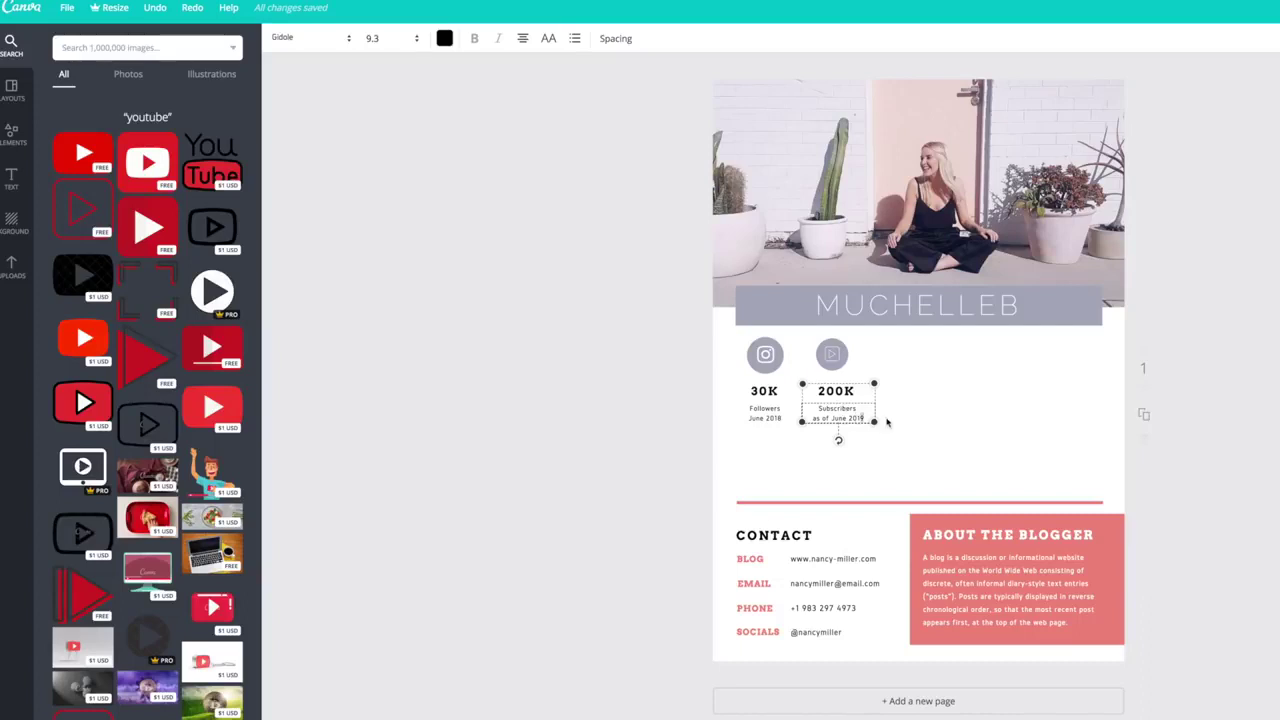
Add the channel description from Google Keep and fit its text box.
left_click(940, 420)
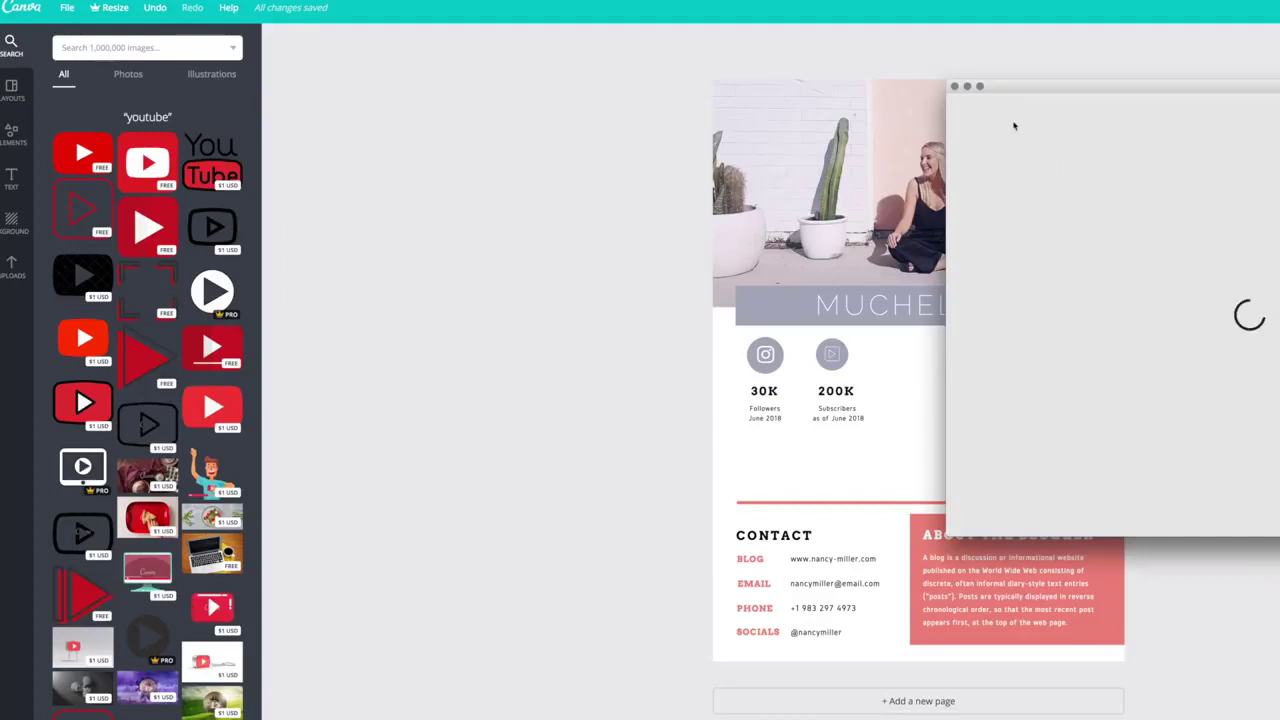
left_click(967, 108)
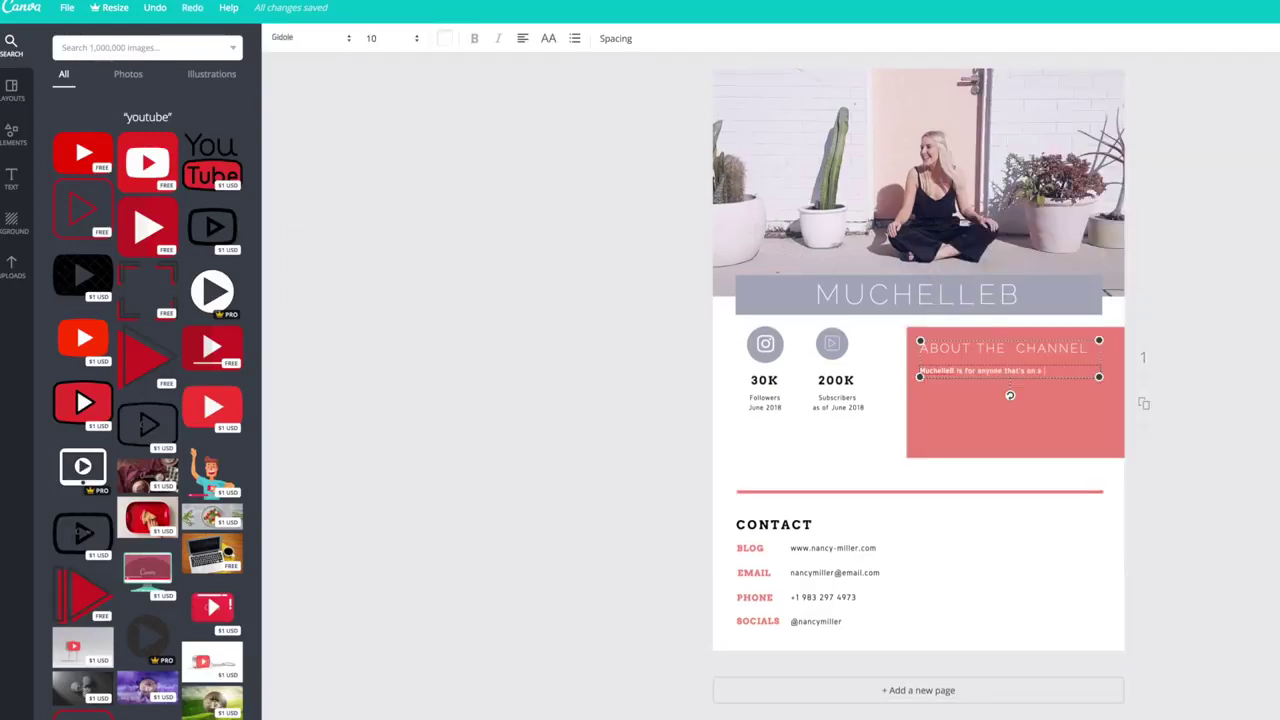
left_click_drag(1100, 404, 1095, 401)
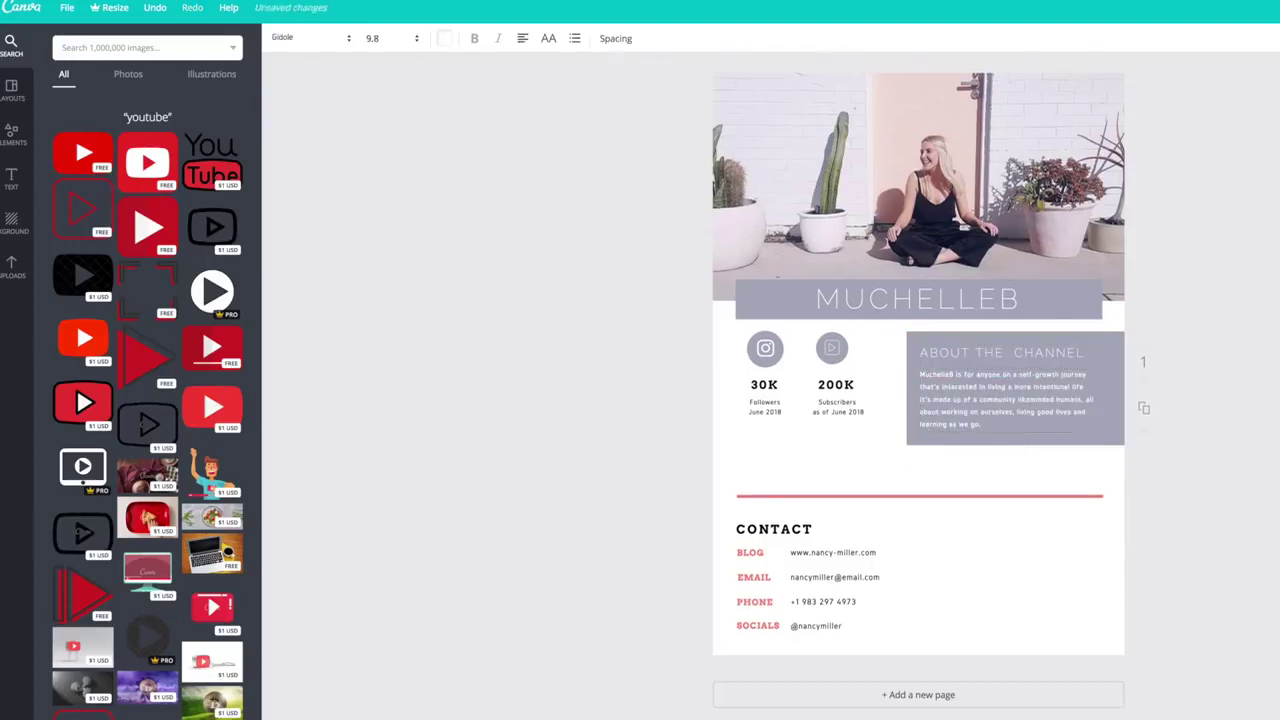
left_click(1214, 408)
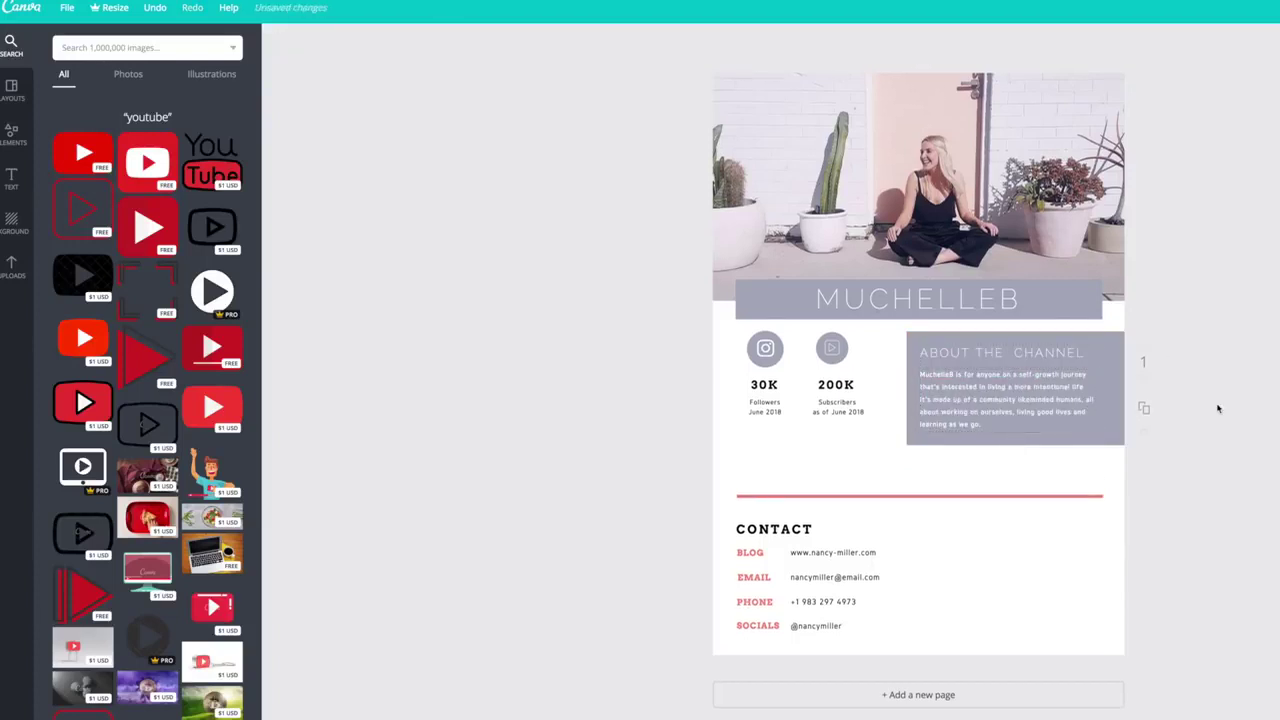
Move the red divider up under the stats and view THE STYLES media kit example.
left_click(934, 492)
left_click_drag(934, 492, 934, 460)
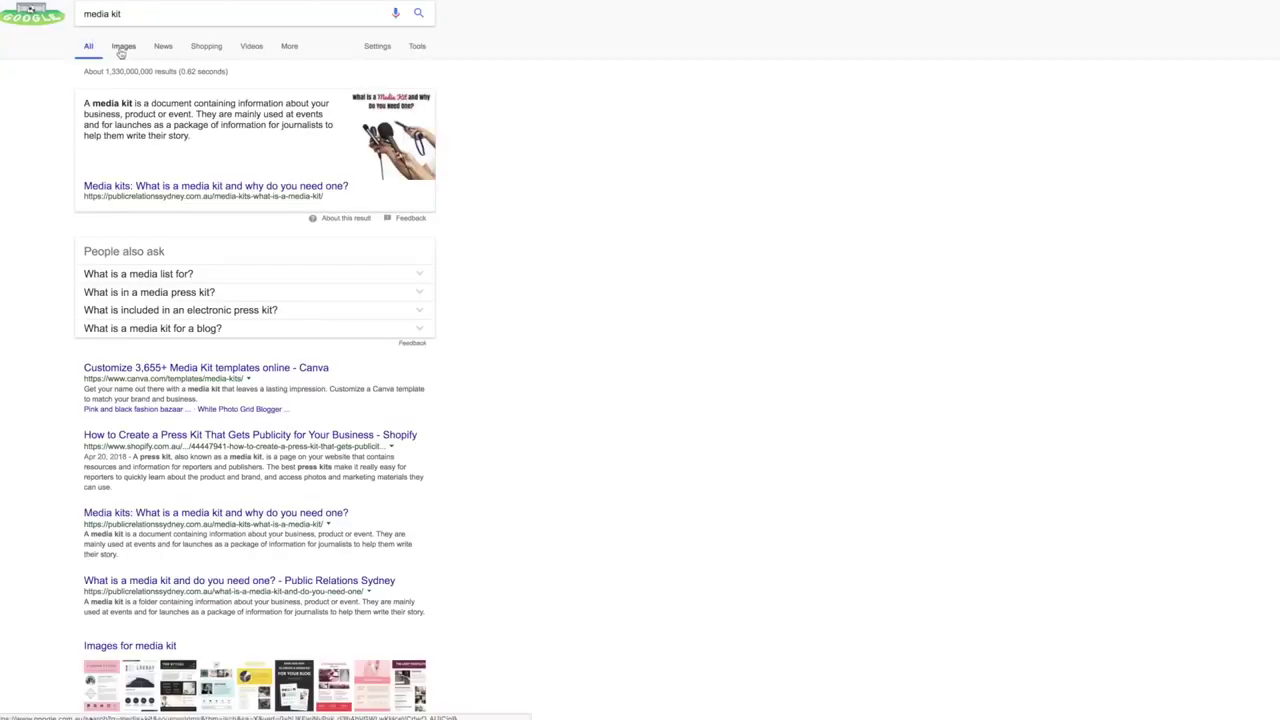
left_click(122, 46)
left_click(111, 134)
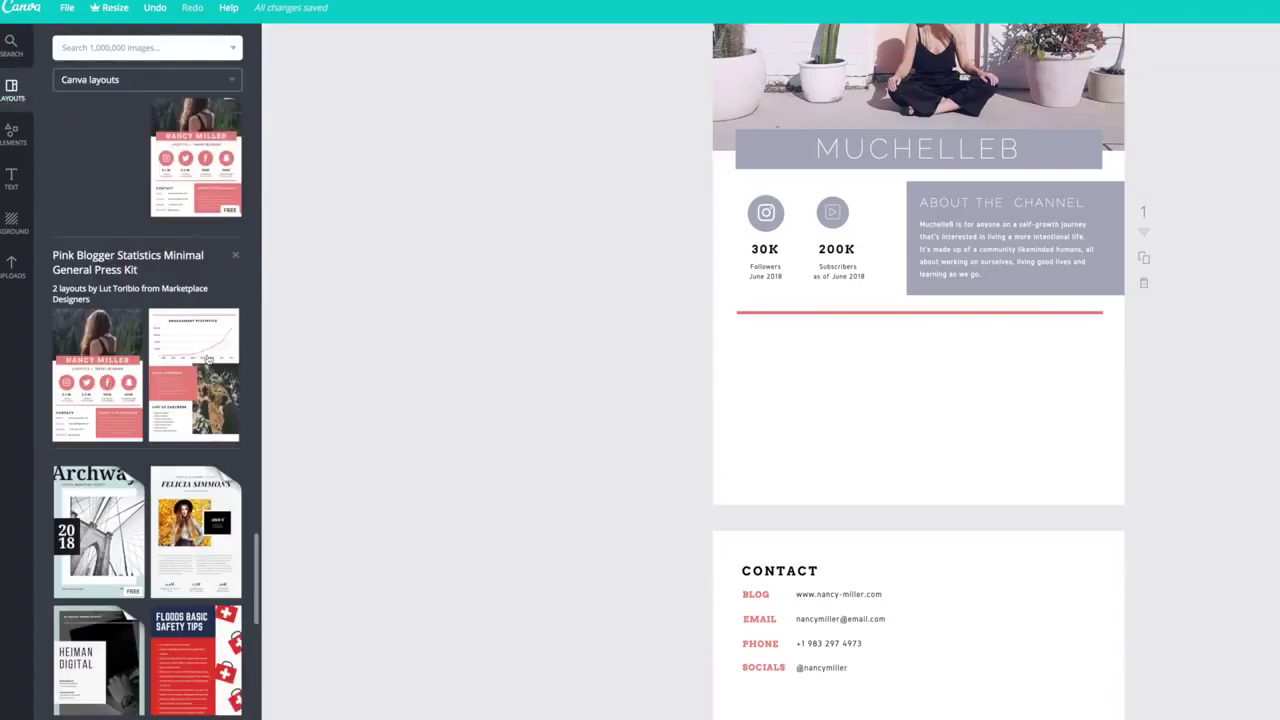
Recolour the Gender chart bars lavender and align the Countries chart box beside it.
scroll(147, 400, "down", 2)
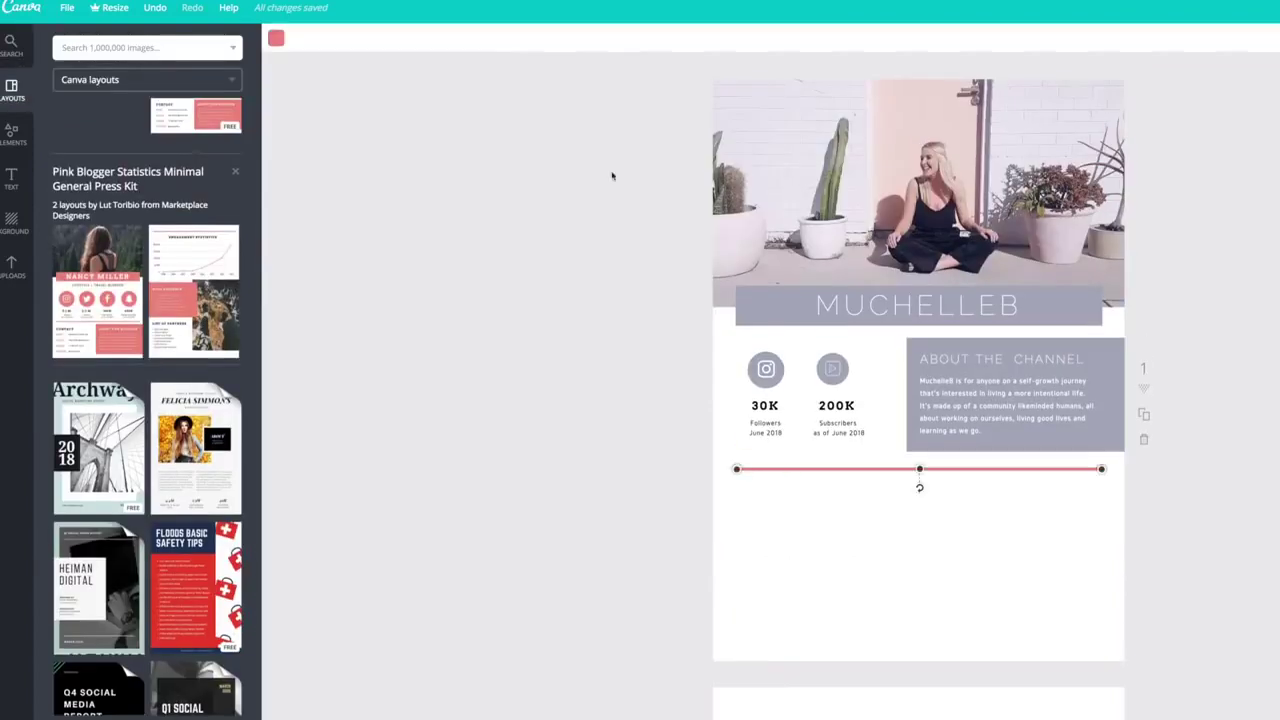
scroll(608, 174, "down", 3)
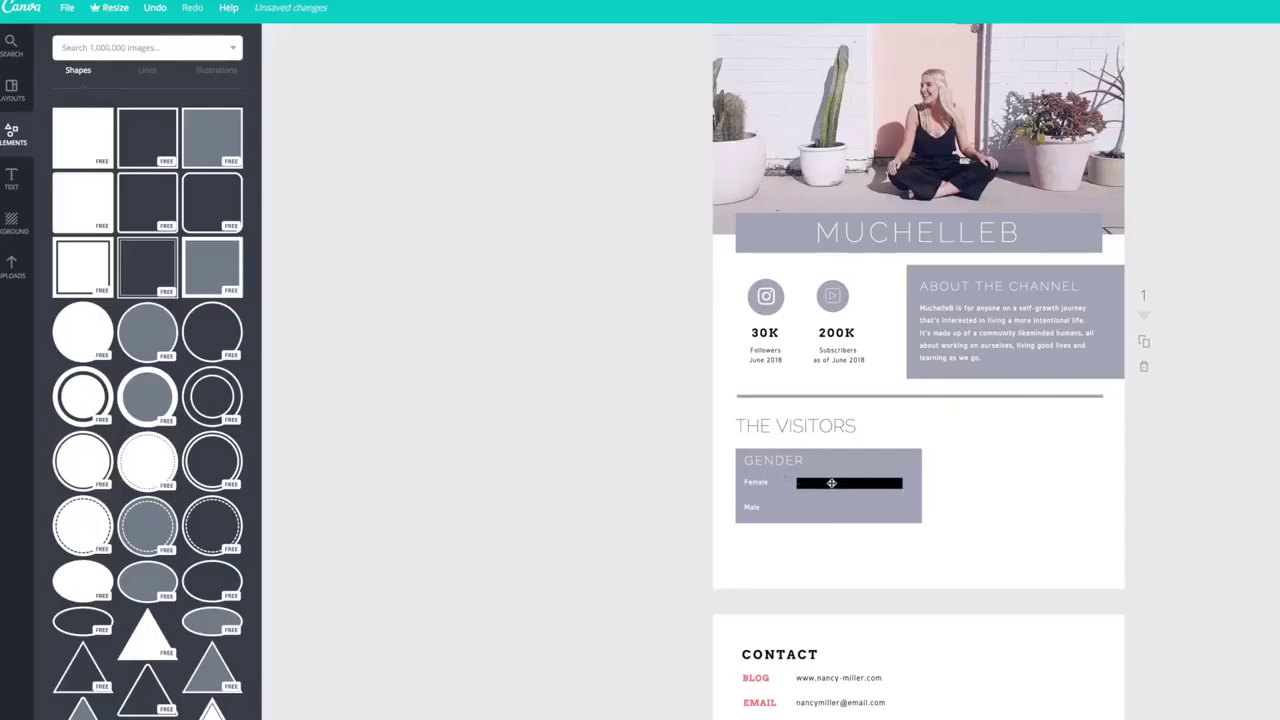
left_click(275, 38)
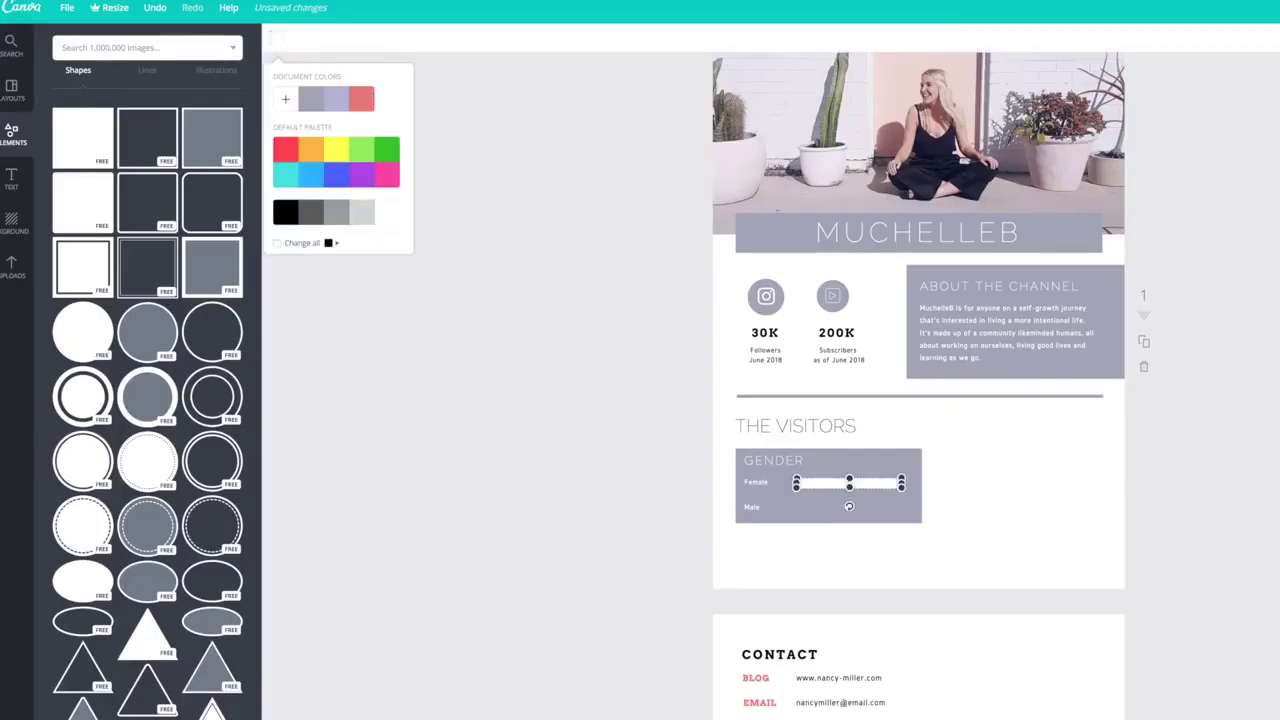
left_click(363, 209)
left_click(799, 506)
left_click(957, 485)
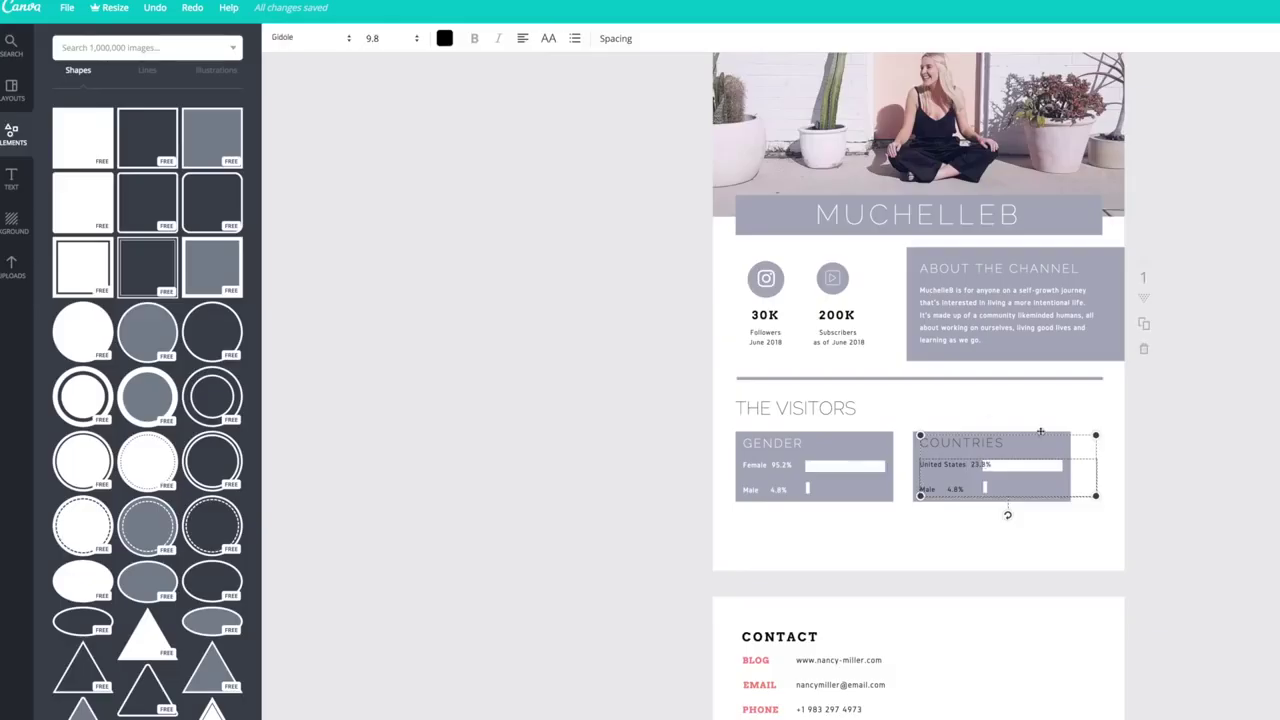
left_click_drag(1040, 432, 1041, 434)
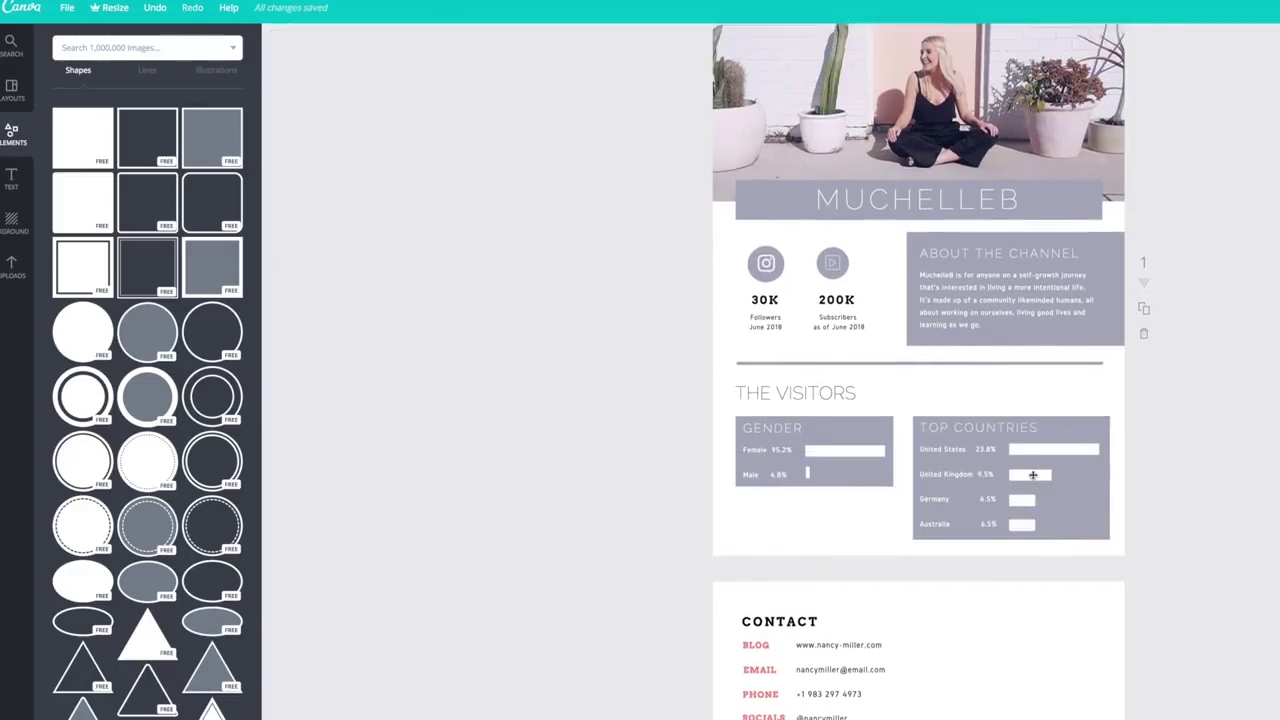
Resize the Top Countries bars, setting United Kingdom to 9.5% and adjusting Australia.
left_click(1033, 474)
left_click_drag(1047, 479, 1046, 479)
left_click(1030, 499)
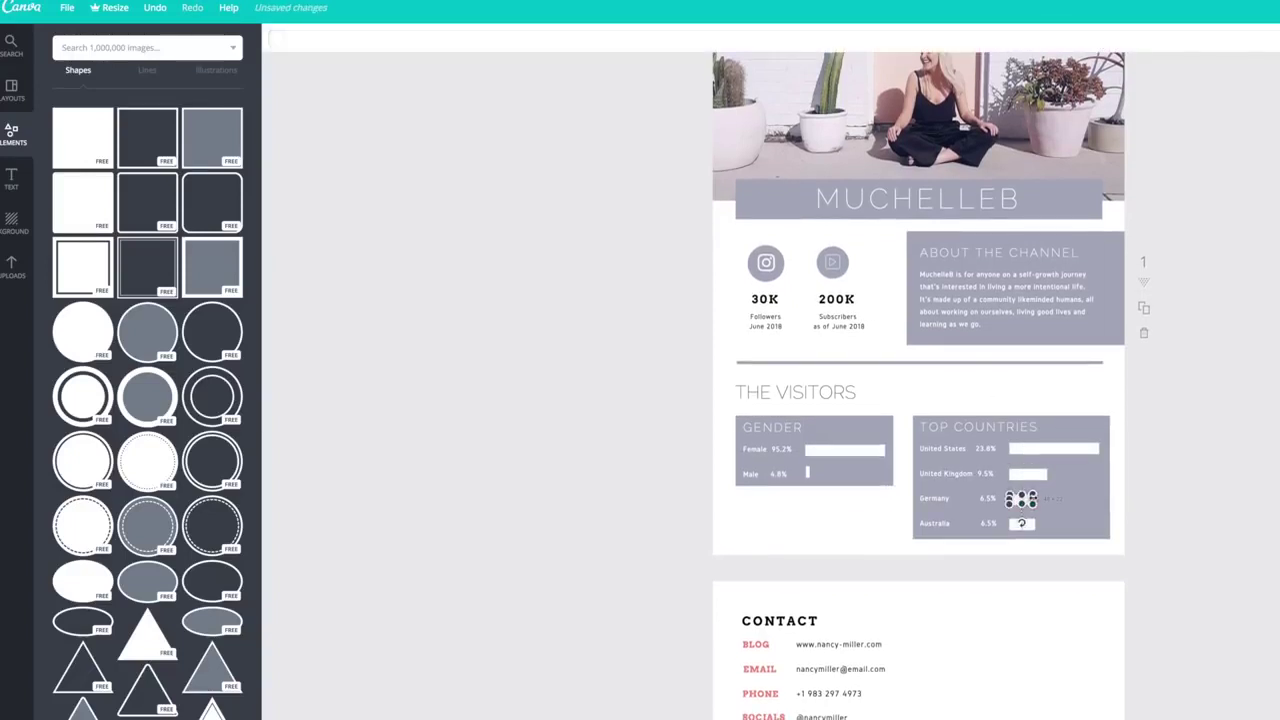
scroll(1021, 523, "down", 1)
left_click(1029, 524)
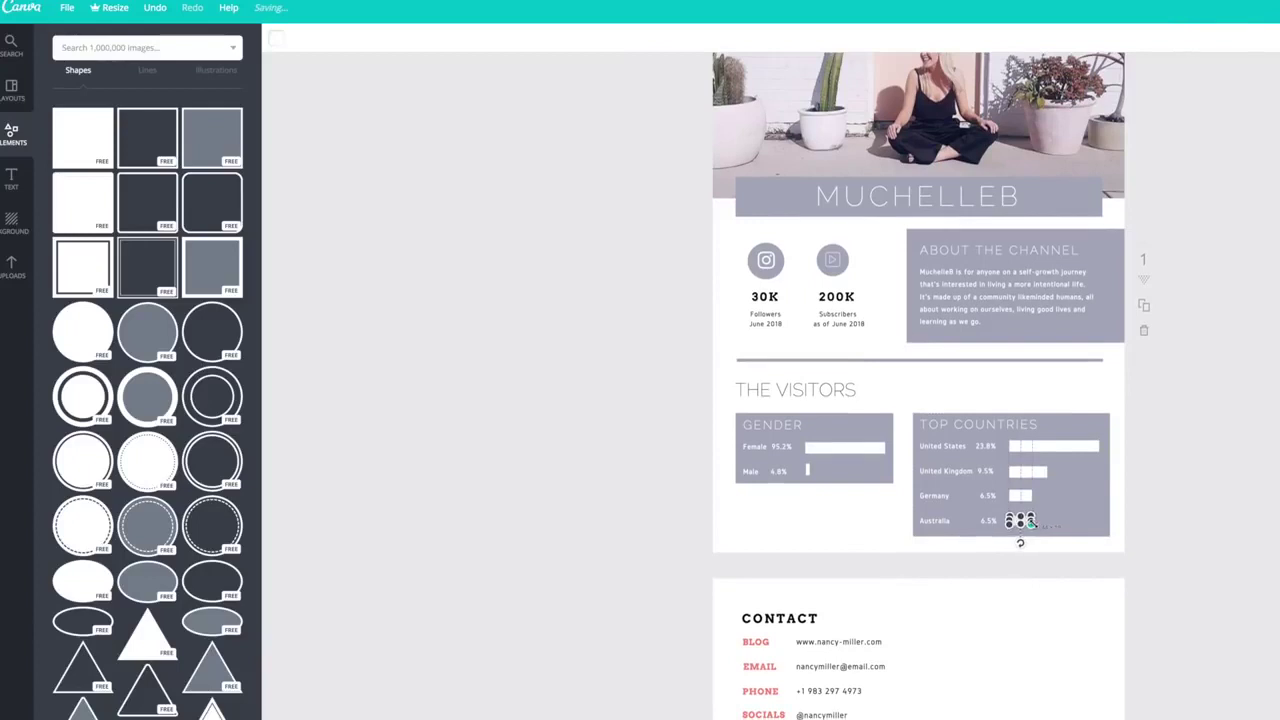
mouse_move(1014, 523)
left_mouse_down()
mouse_move(1015, 494)
mouse_move(1035, 512)
left_mouse_up()
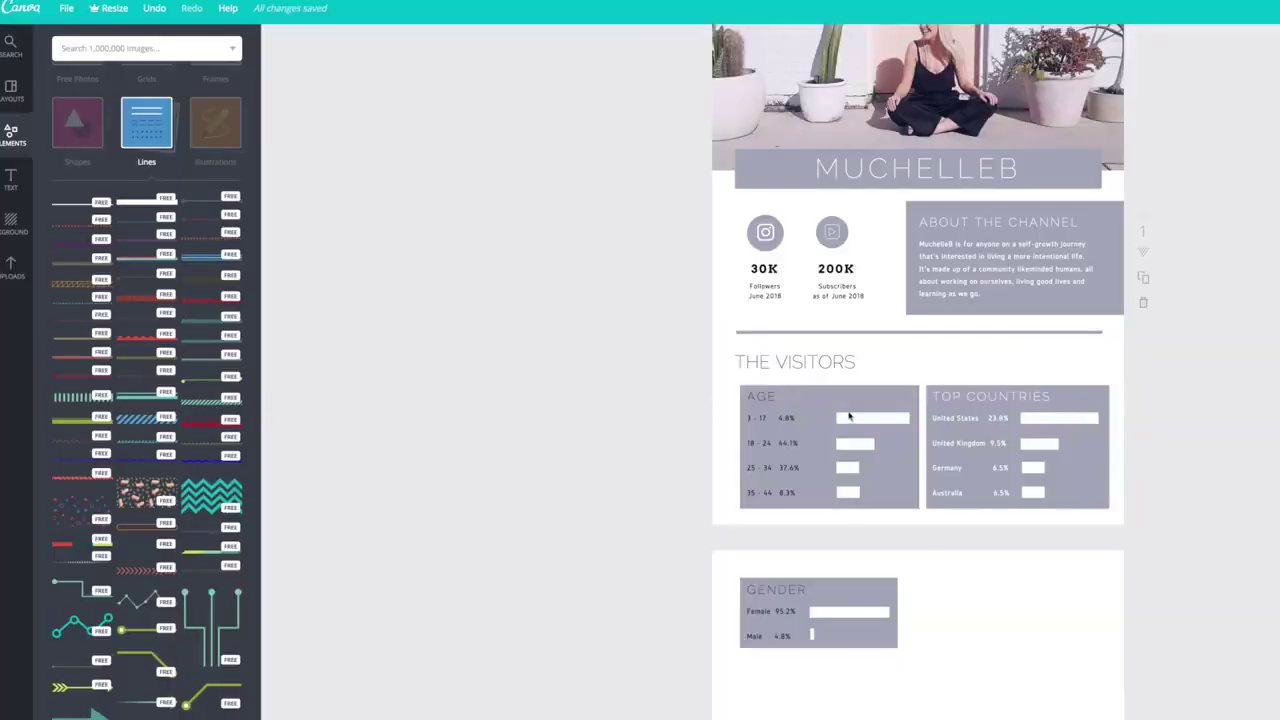
Check YouTube Studio reach and watch-time analytics for the 1.4M views and 3:50 duration circles.
left_click(868, 419)
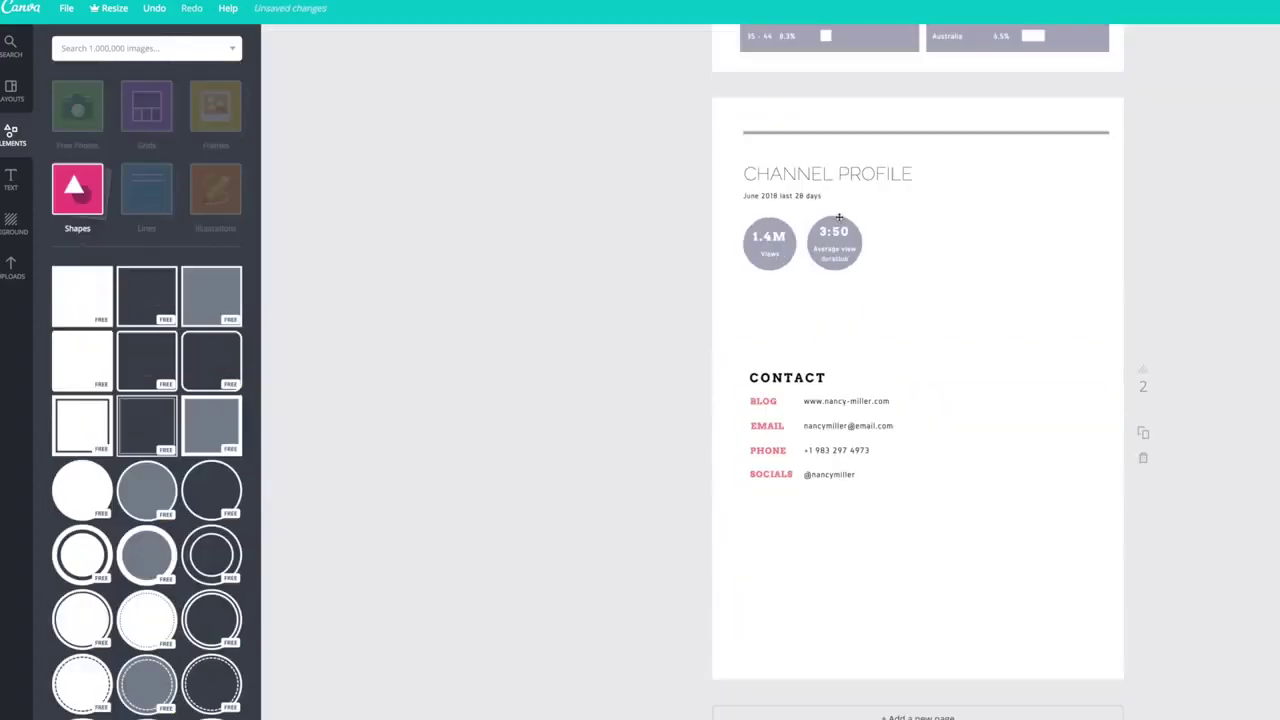
left_click(838, 253)
left_click(957, 232)
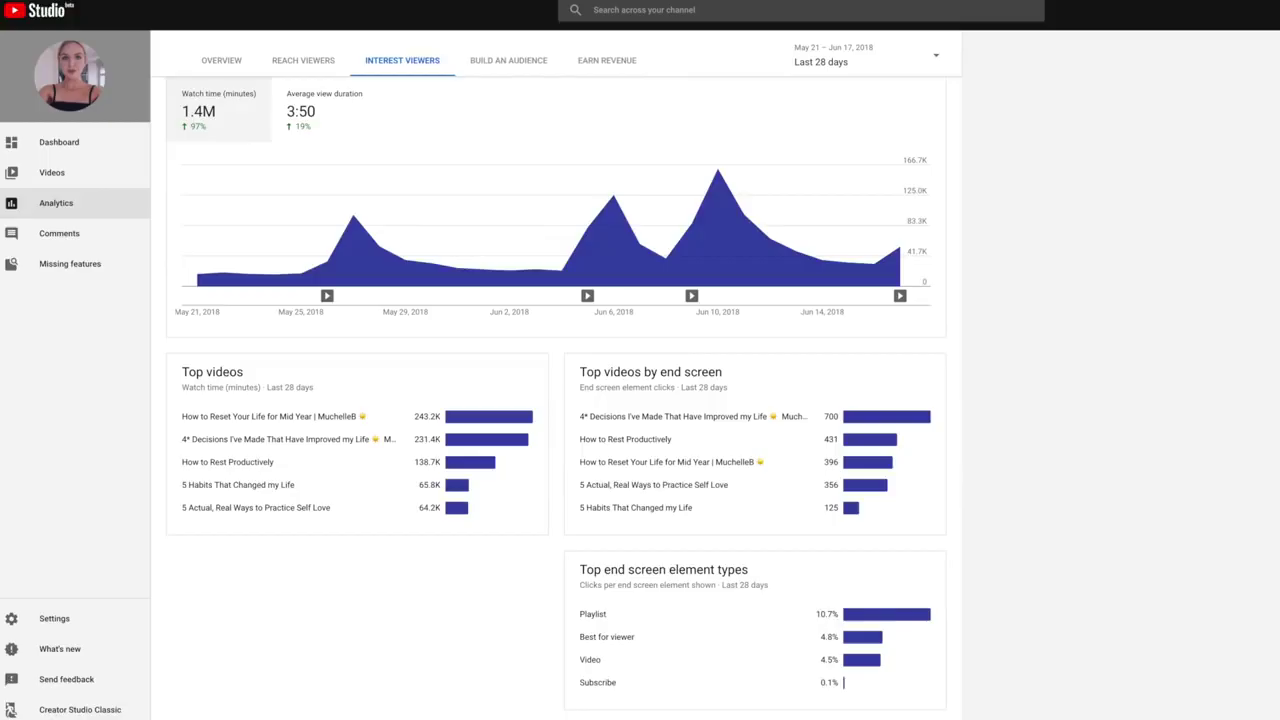
left_click(300, 60)
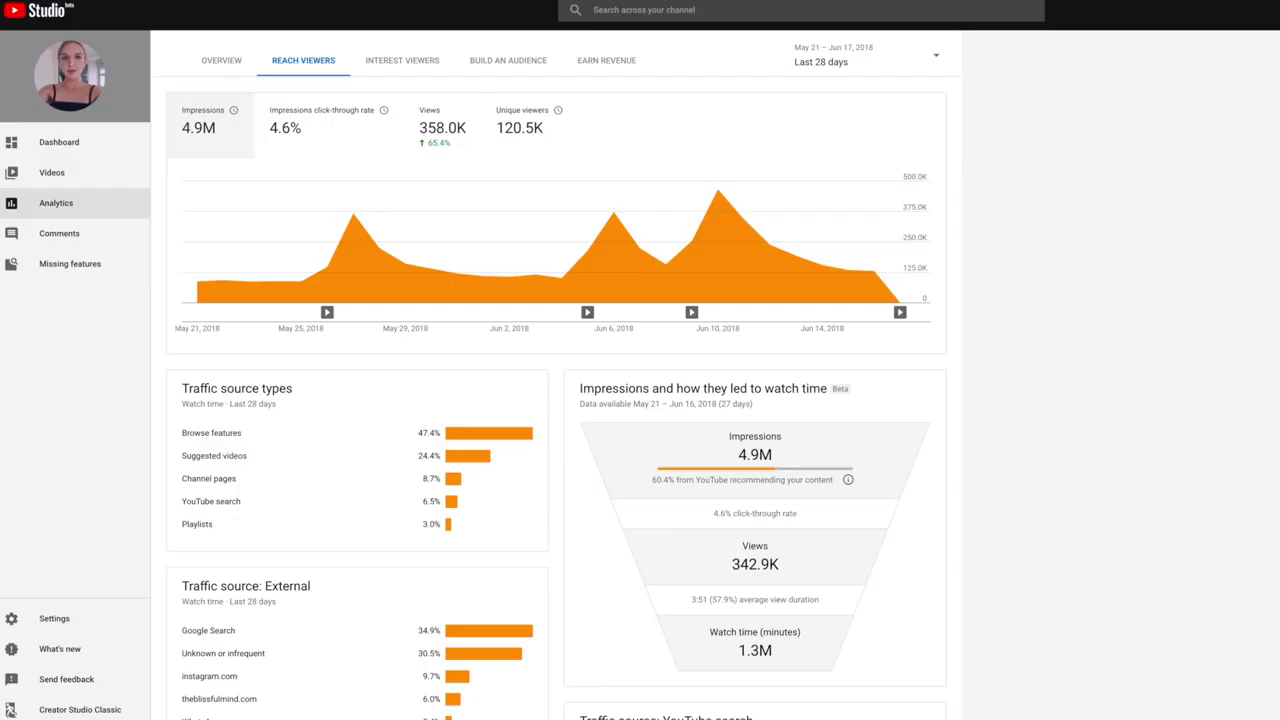
left_click(402, 60)
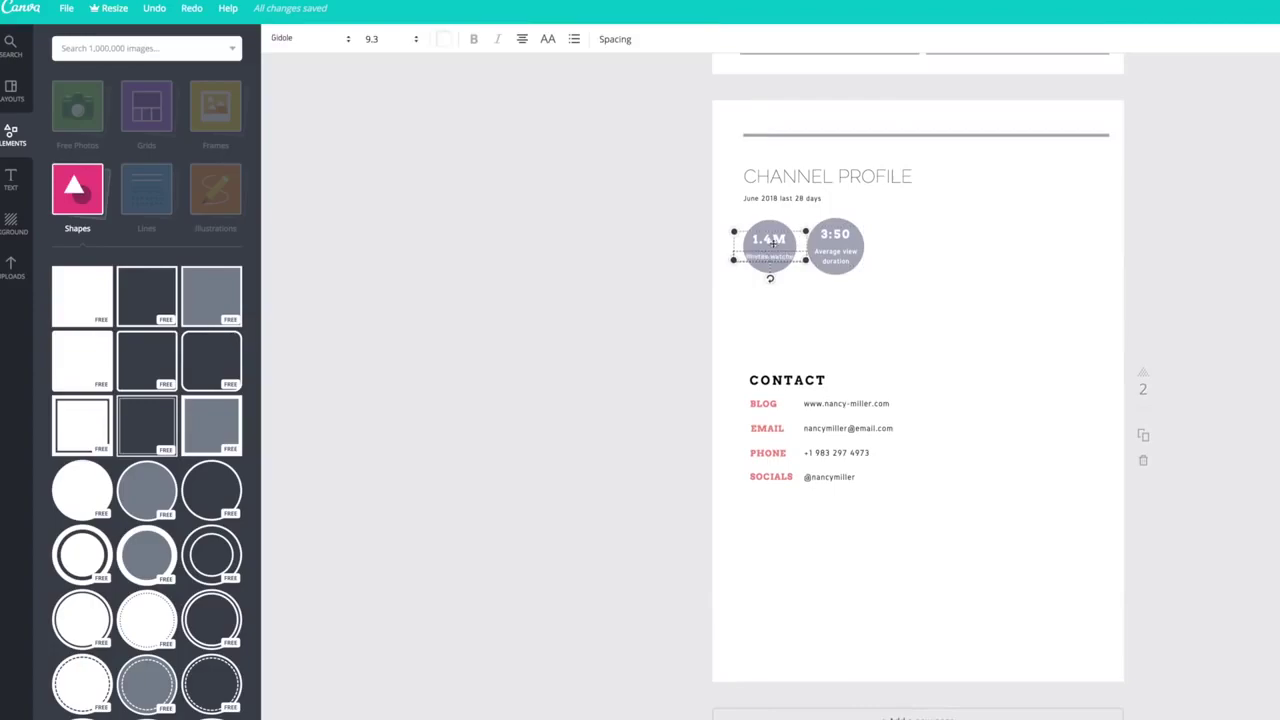
Select and inspect the 1.4M, 358K and 3:50 stat circles and their text.
left_click(835, 238)
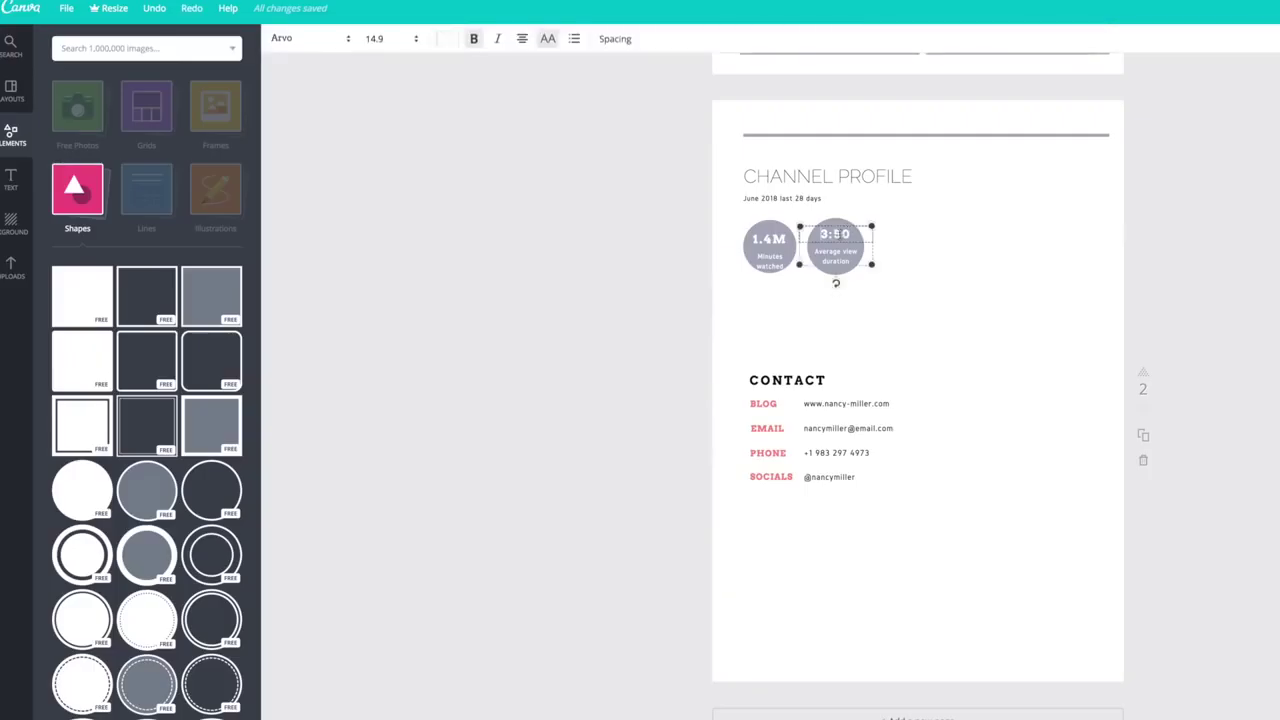
scroll(918, 380, "down", 1)
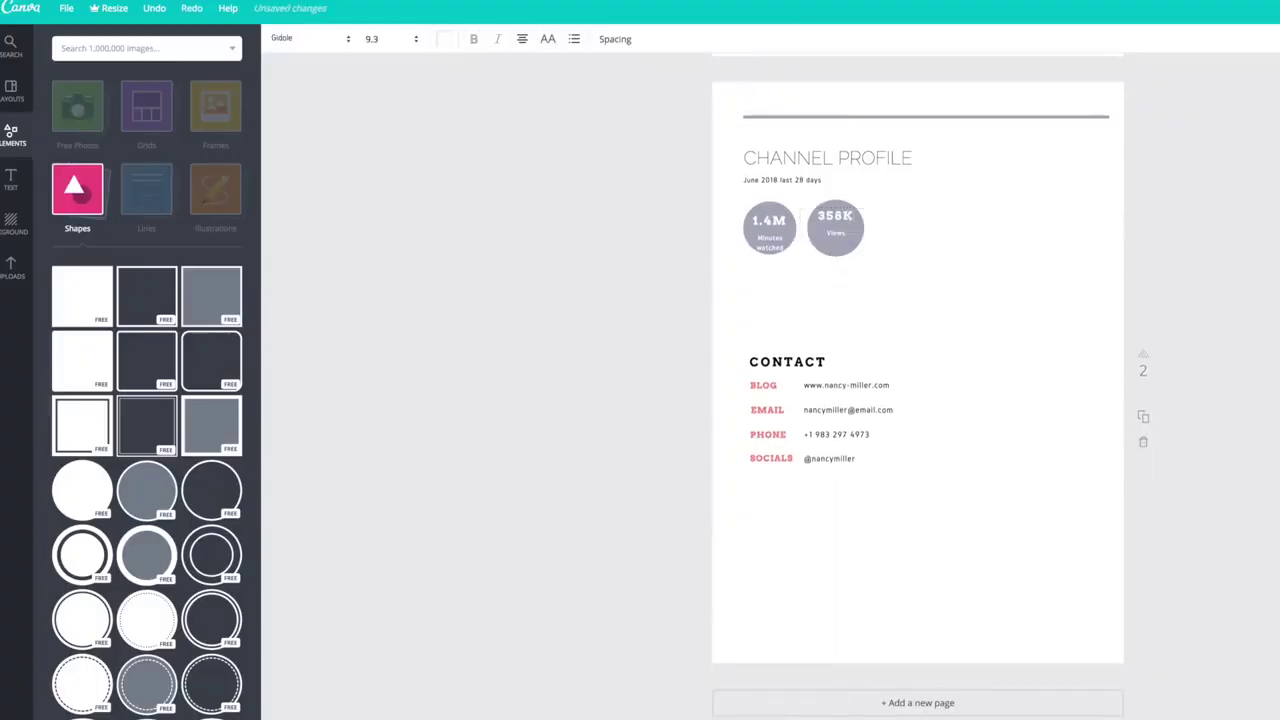
left_click(815, 252)
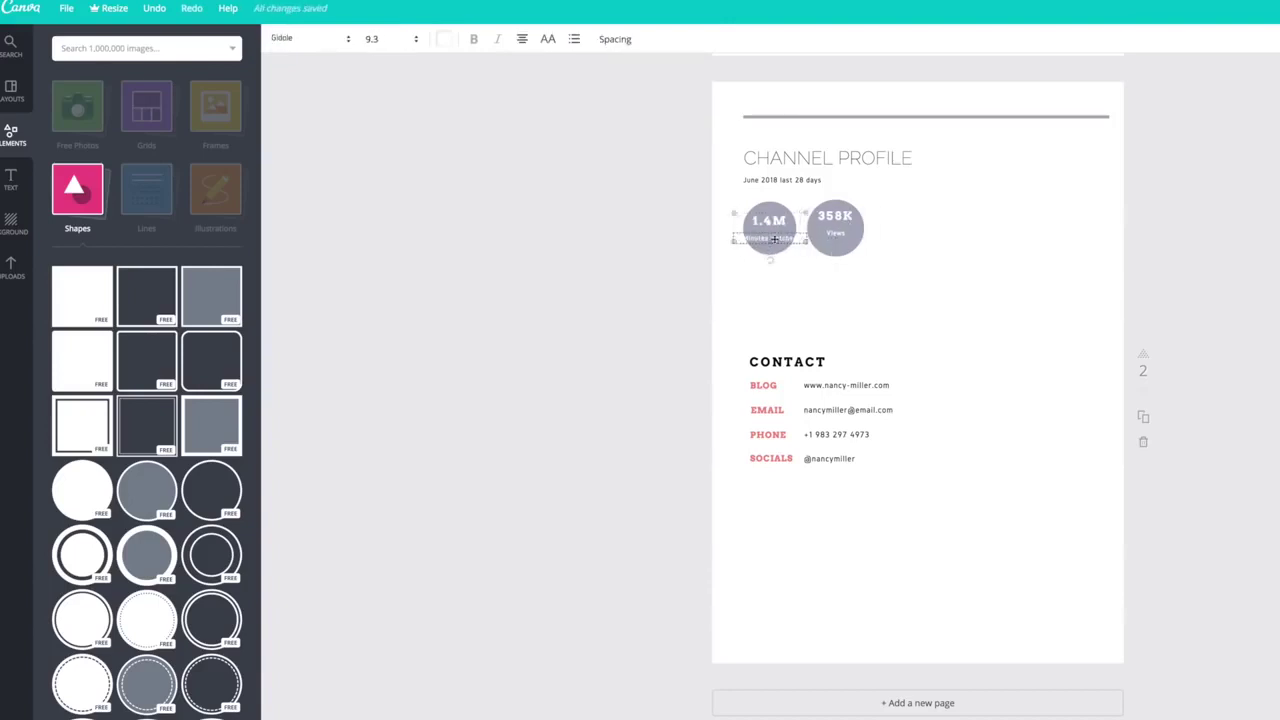
left_click(822, 238)
left_click(850, 234)
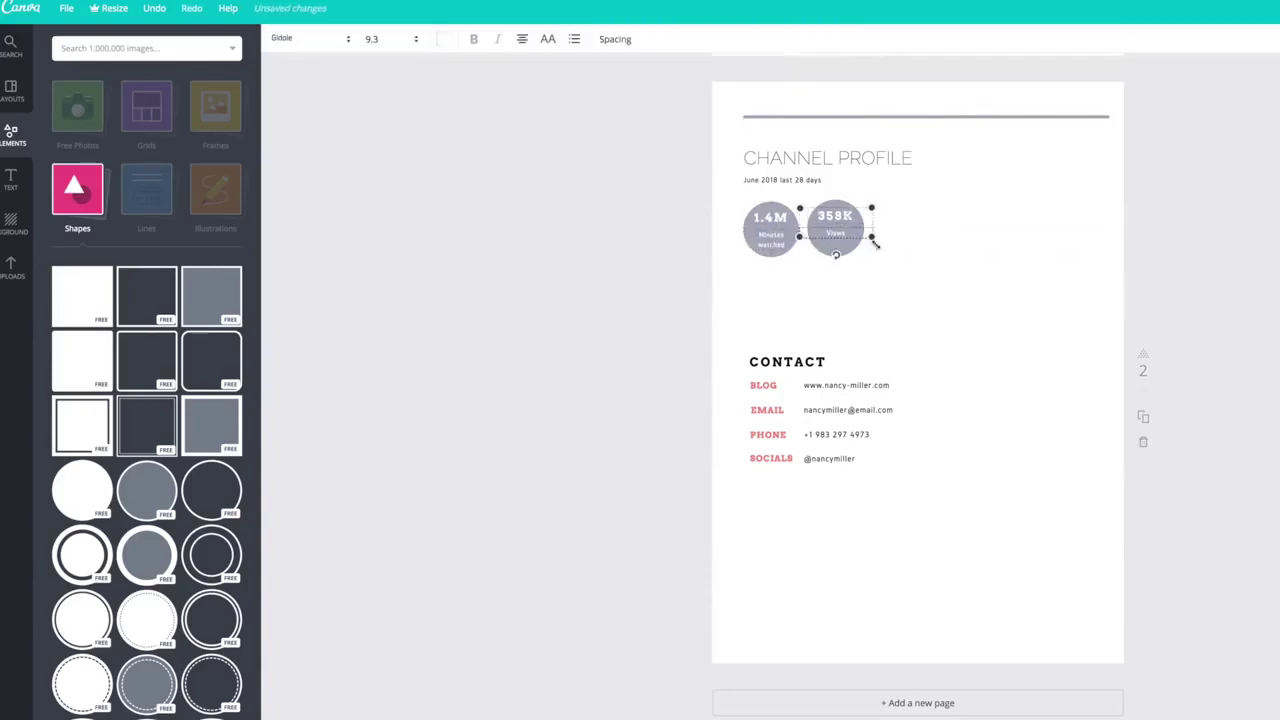
right_click(844, 234)
key("Escape")
left_click(983, 209)
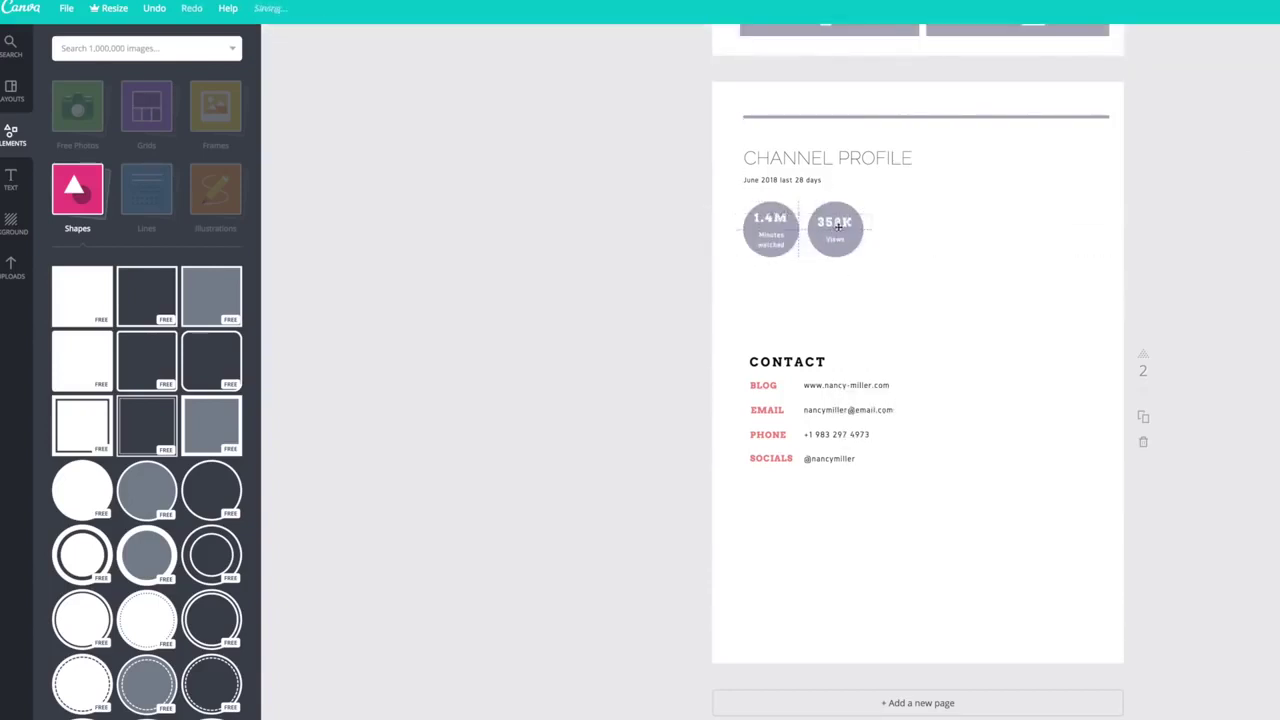
left_click(772, 234)
left_click(917, 246)
scroll(917, 246, "up", 5)
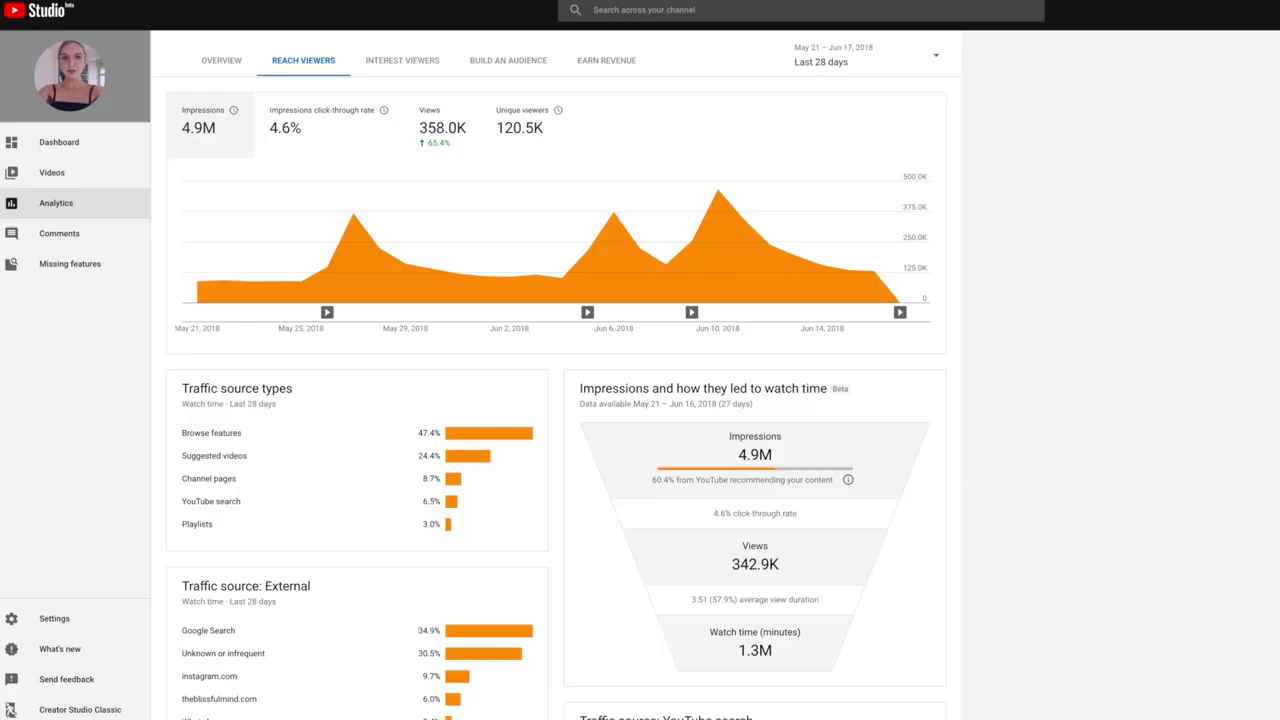
scroll(362, 124, "down", 4)
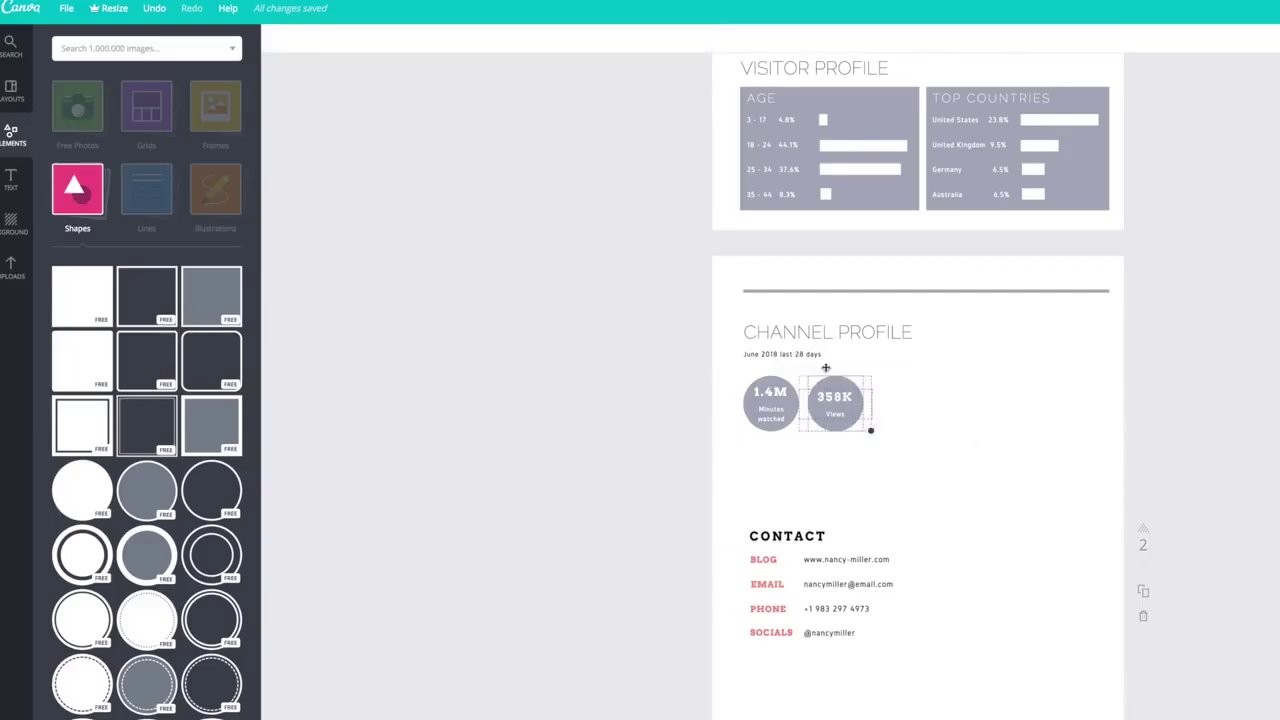
Add a third stat circle and retitle the heading 30 DAY CHANNEL PROFILE on one line.
left_click_drag(835, 403, 907, 403)
double_click(757, 336)
type("30 DAY")
left_click_drag(914, 346, 947, 328)
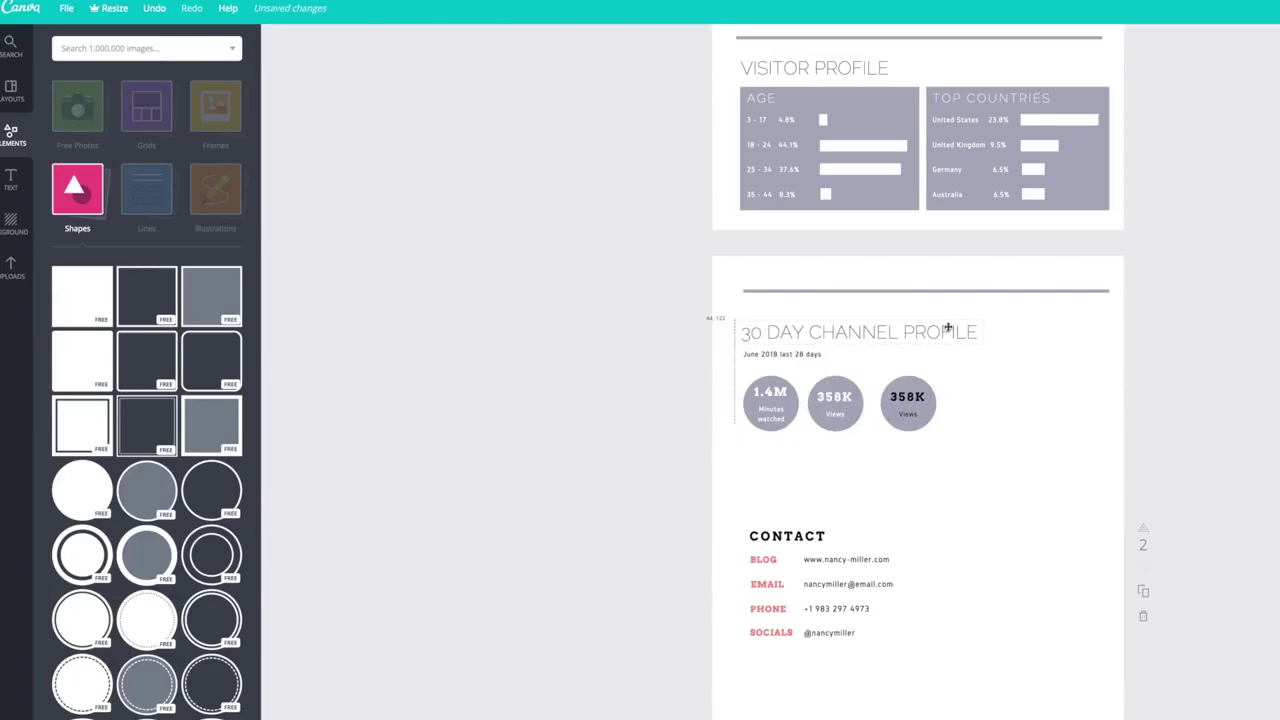
Edit the circle labels, shortening the first to Mins watched.
left_click(908, 397)
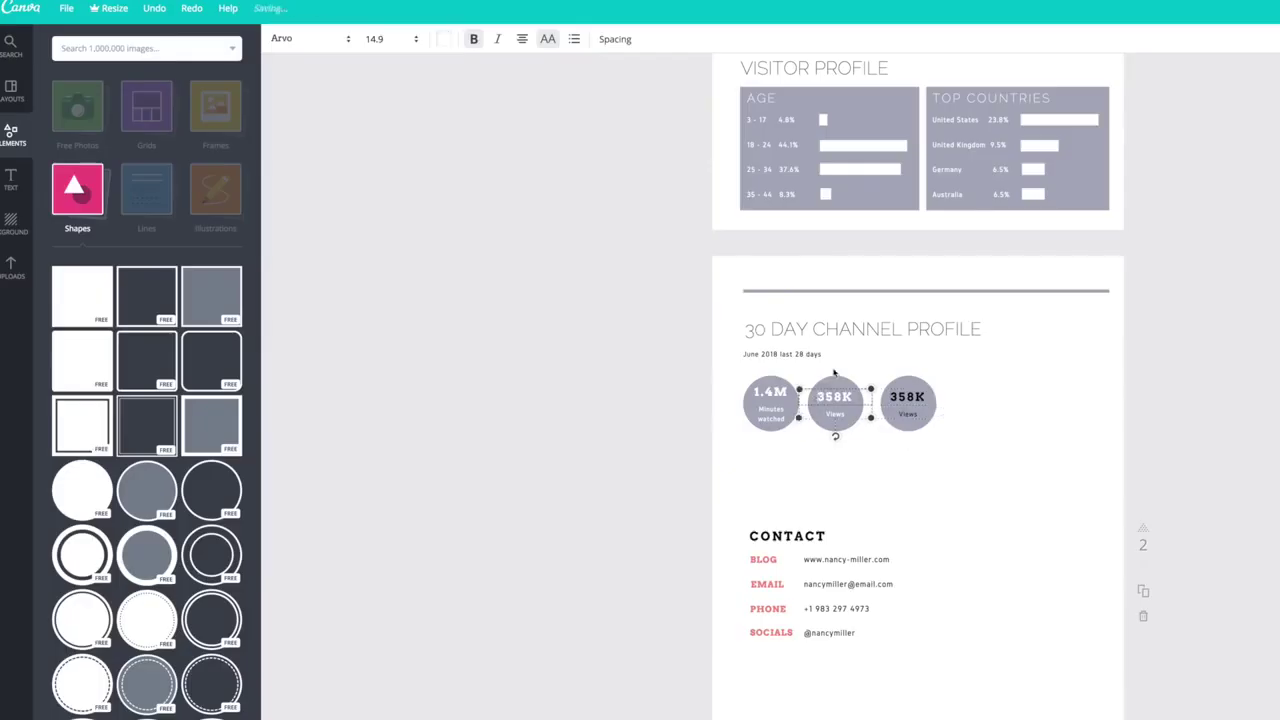
key("shift+Tab")
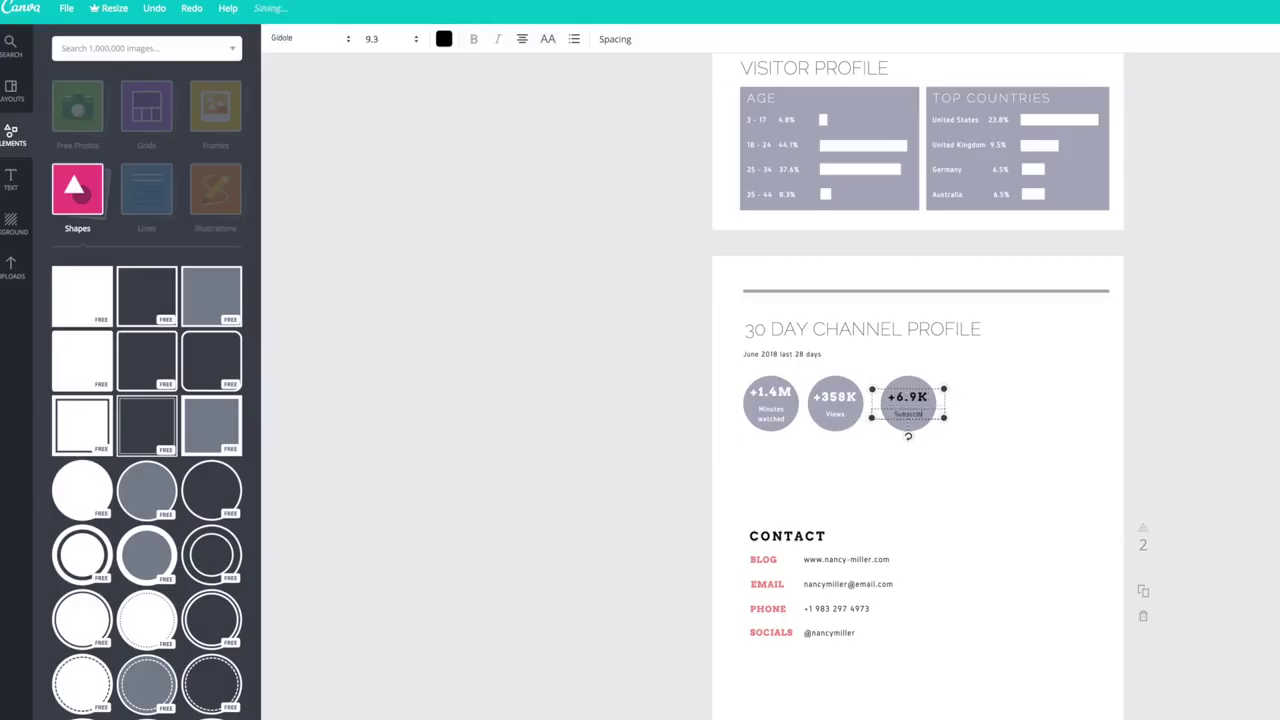
scroll(918, 380, "up", 2)
key("Escape")
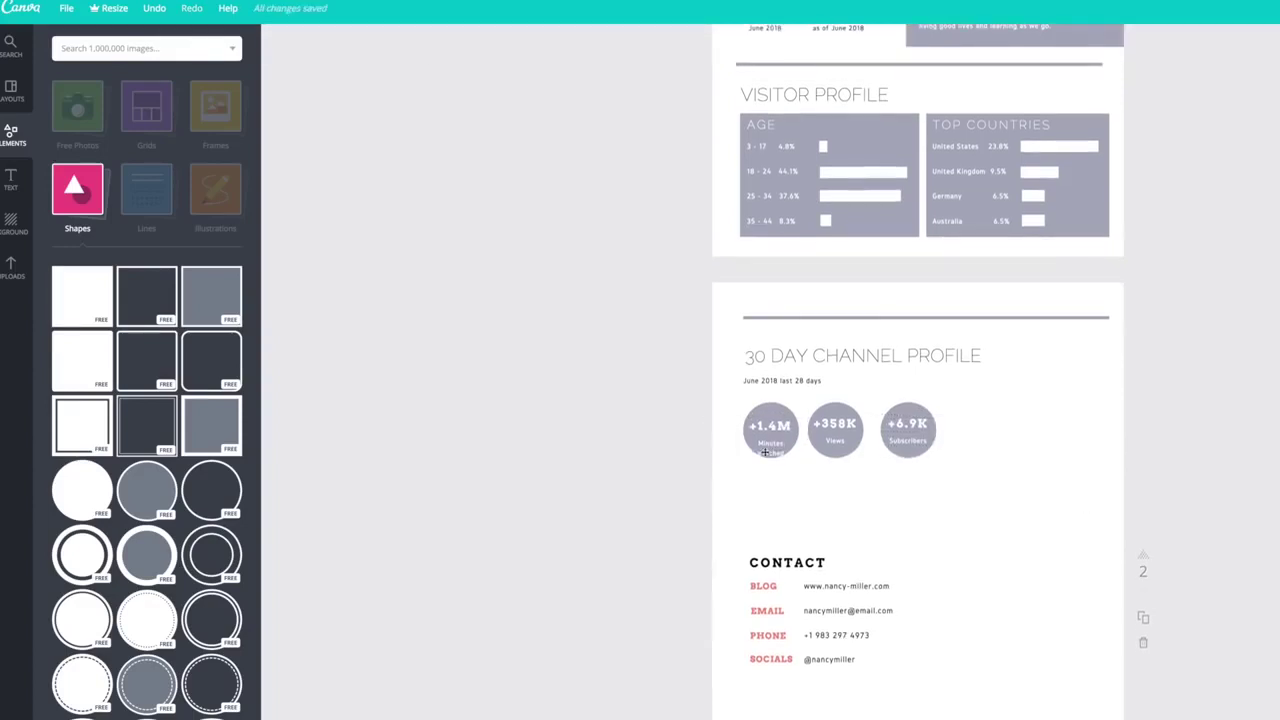
key("ctrl+z")
left_click(1023, 409)
key("ctrl+z")
left_click(466, 298)
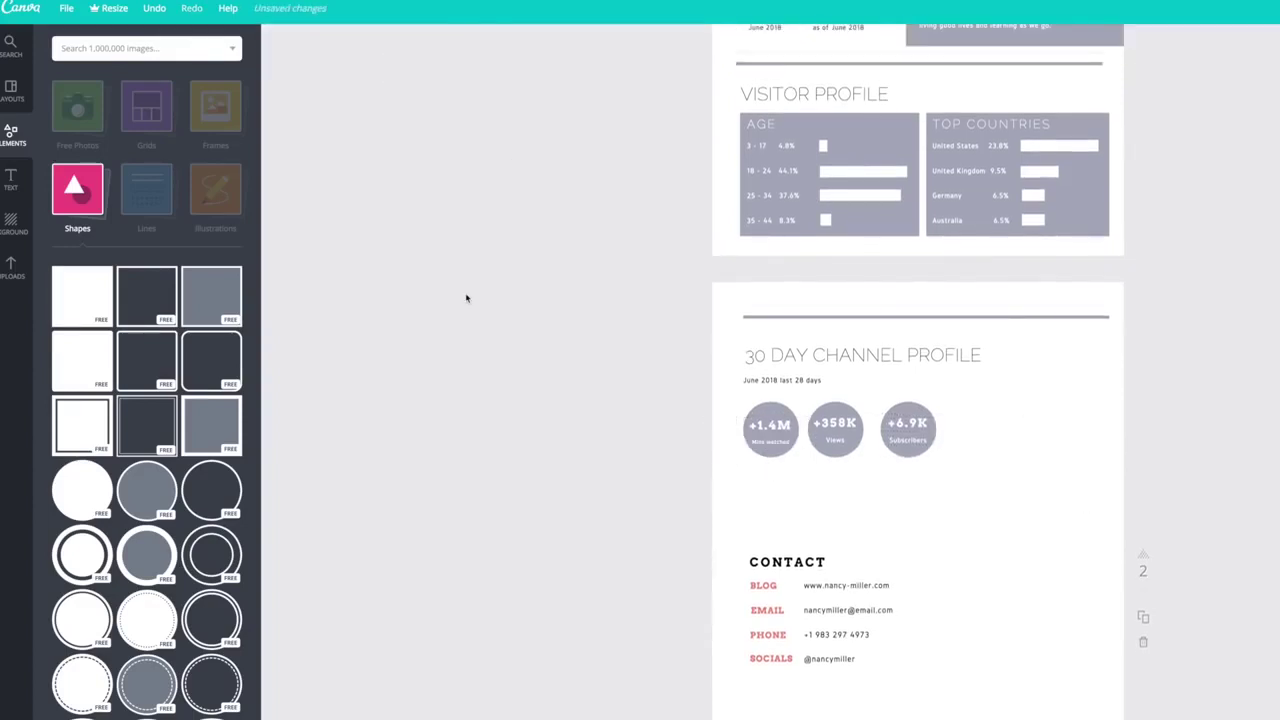
Add a square shape, stretch it into a band and colour it light grey.
scroll(771, 607, "up", 3)
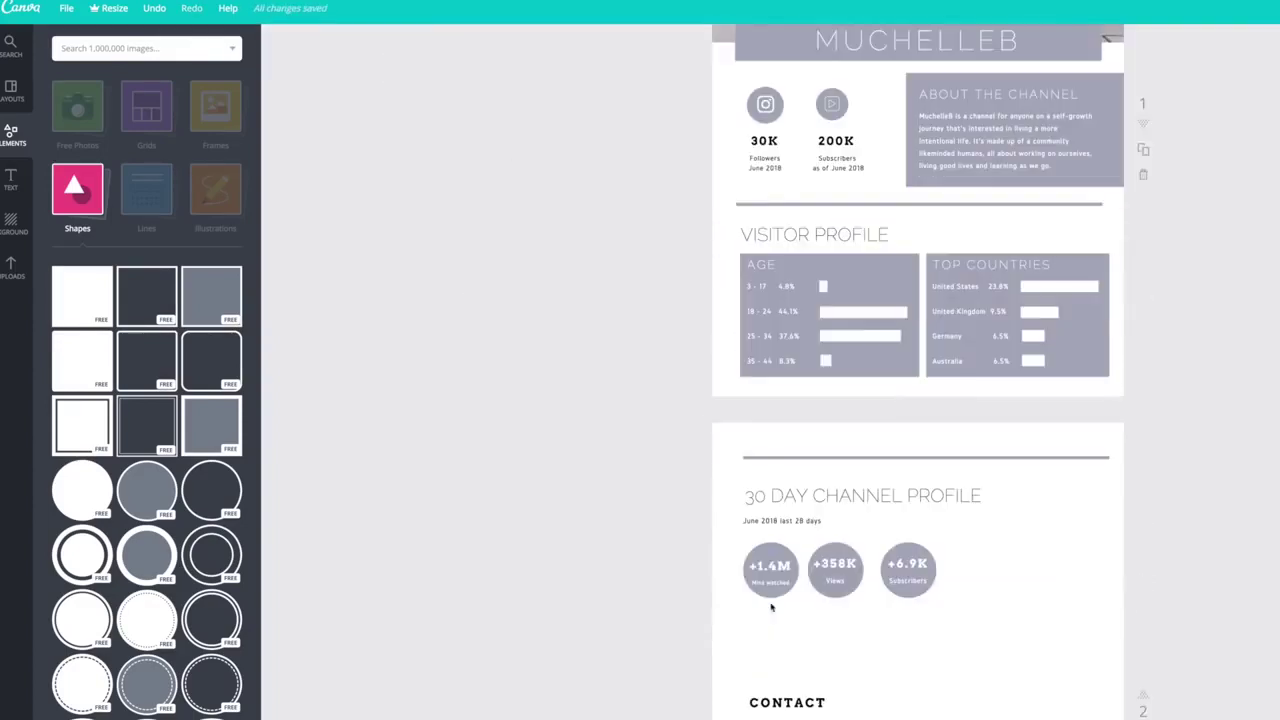
left_click(95, 303)
scroll(917, 400, "down", 4)
left_click_drag(917, 494, 917, 211)
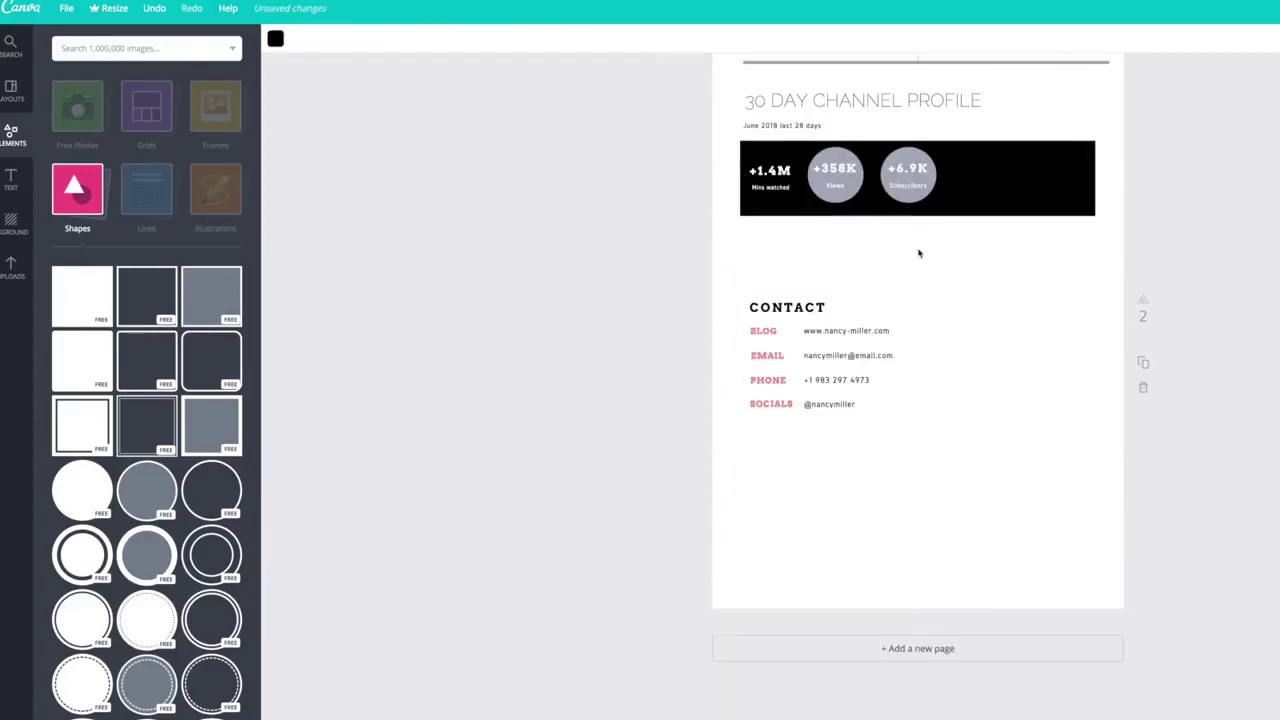
scroll(803, 241, "up", 1)
left_click(999, 260)
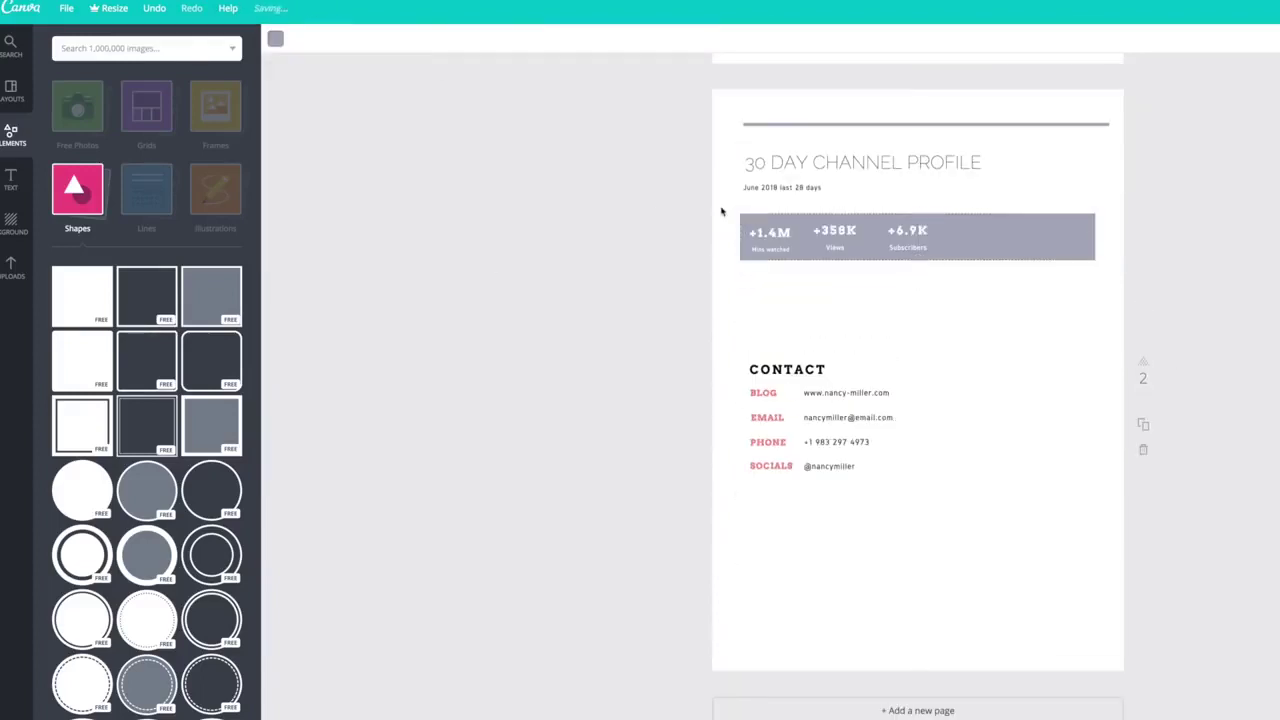
Change the title number to 28 DAY and resize the band into single stat boxes.
left_click(860, 162)
double_click(748, 154)
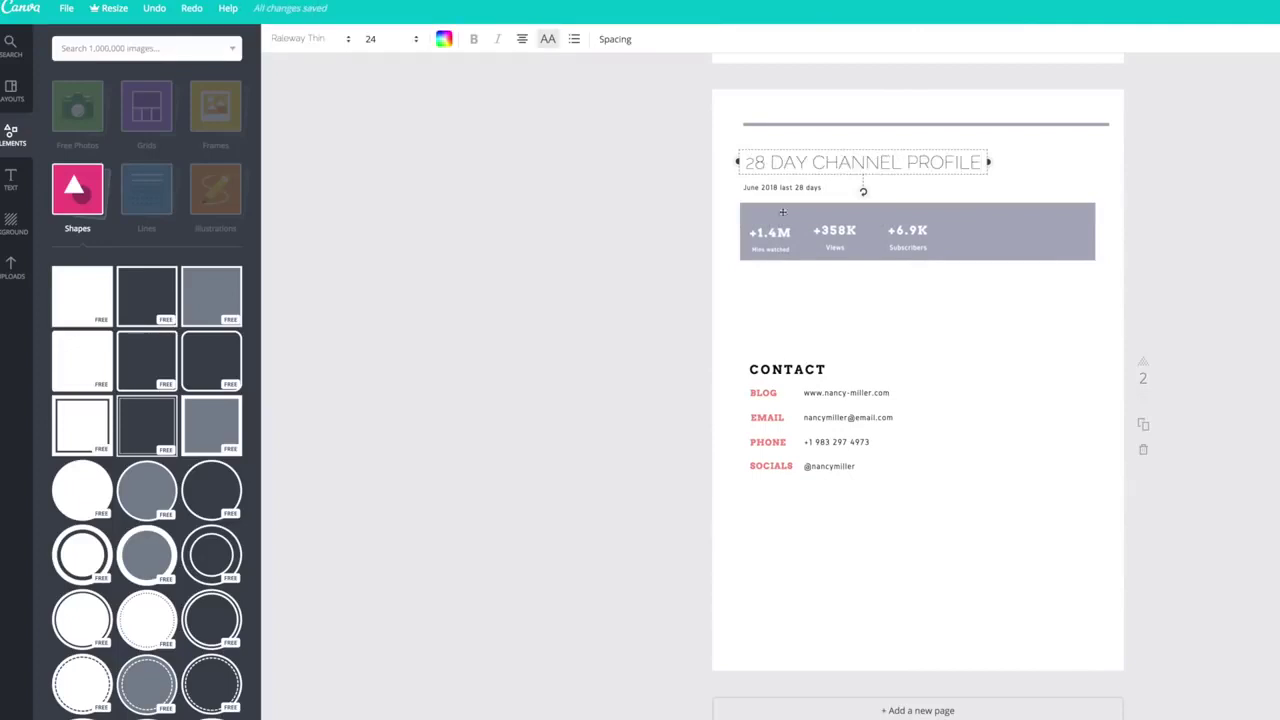
left_click(709, 203)
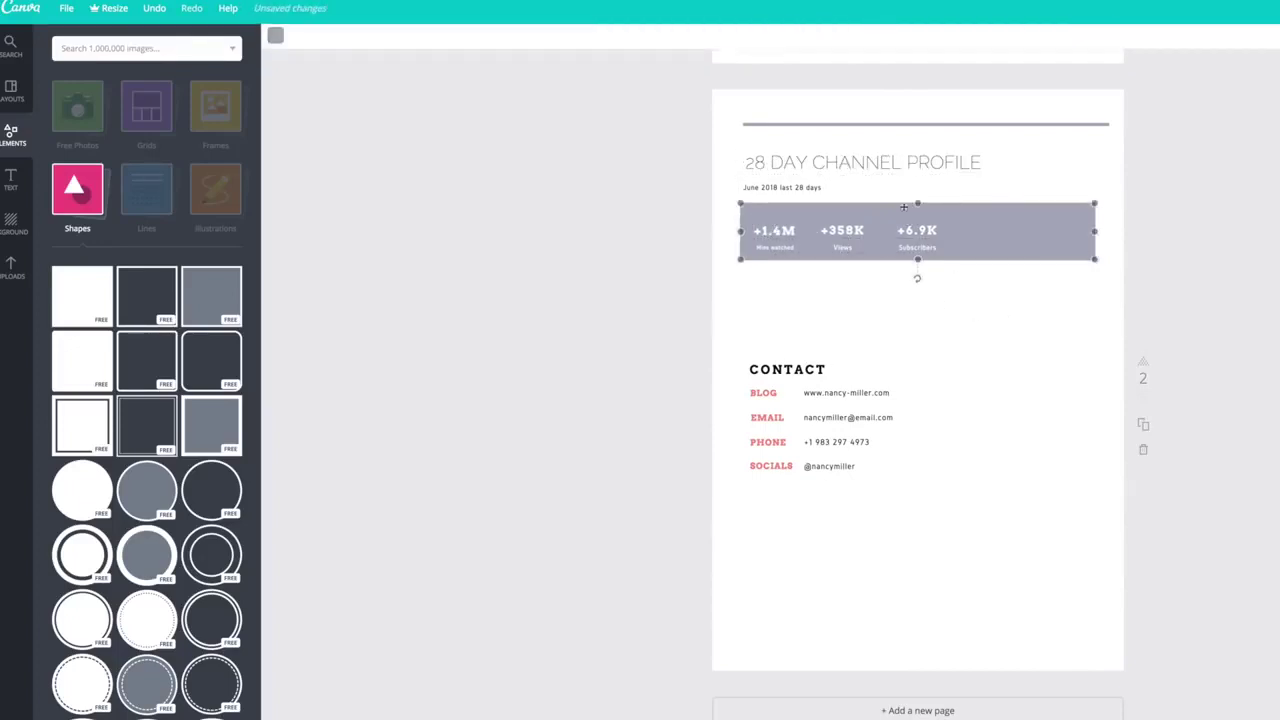
left_click_drag(1039, 287, 740, 215)
left_click_drag(1095, 238, 851, 238)
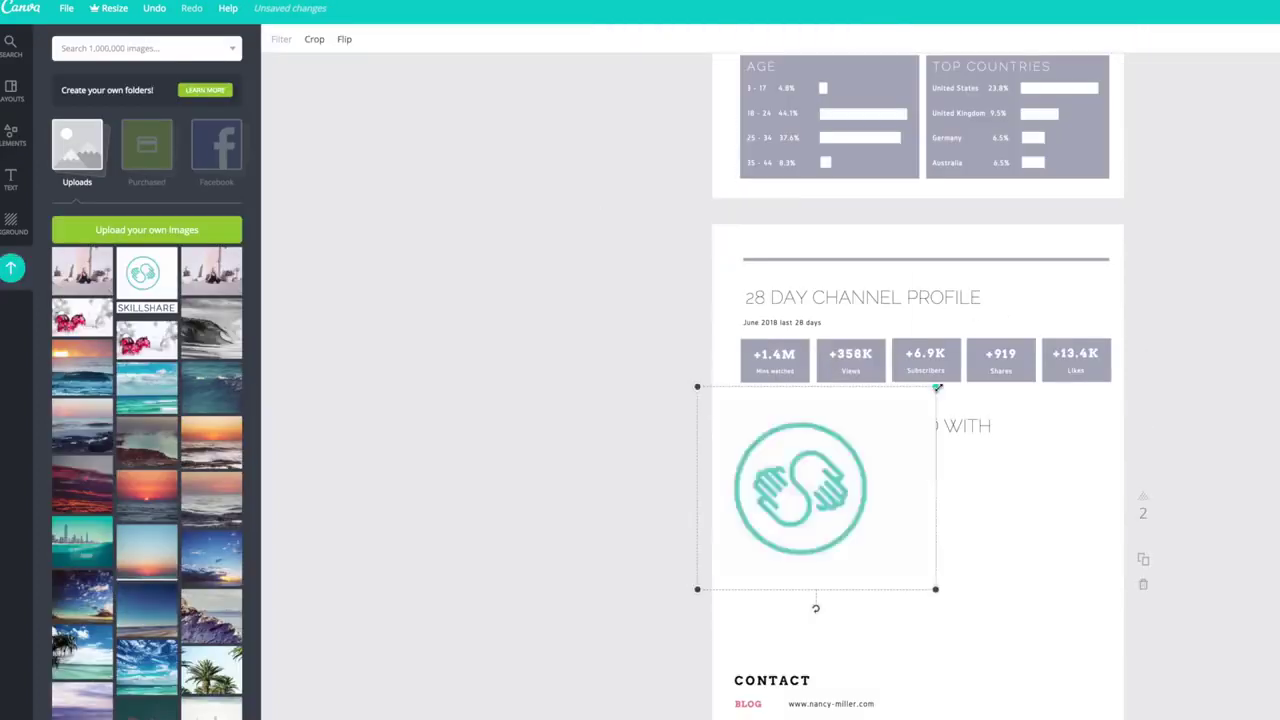
Shrink the Skillshare logo and place a saved Blinkist logo beside it.
left_click_drag(934, 386, 772, 468)
key("Escape")
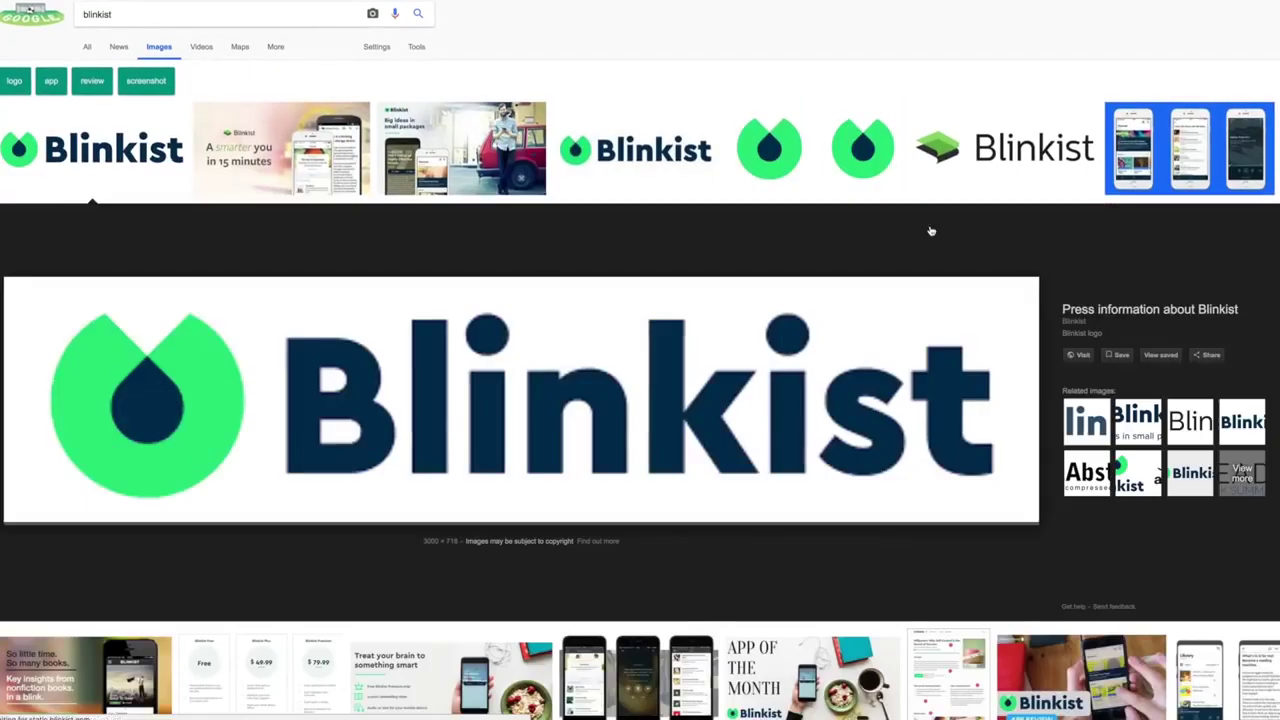
right_click(402, 320)
left_click(473, 415)
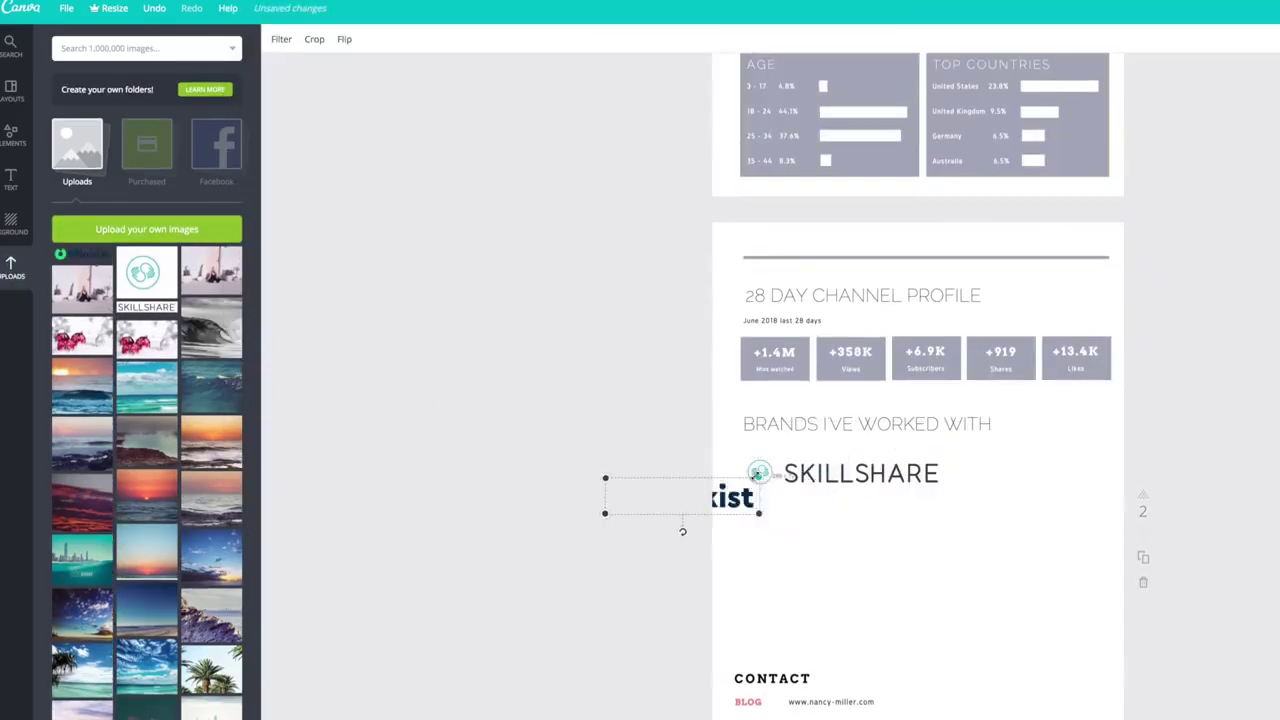
left_click_drag(680, 497, 1031, 471)
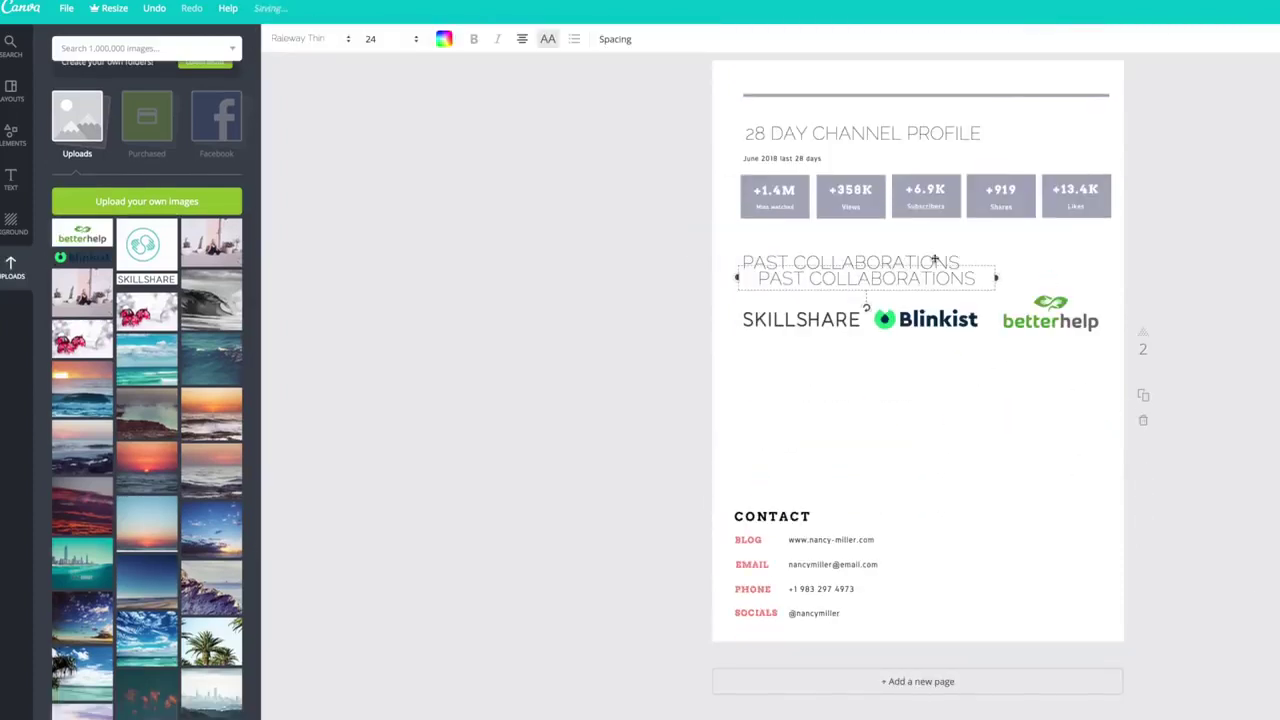
Add a COLLABORATION OPPORTUNITIES heading below the logos, left-aligned on one line.
left_click_drag(935, 260, 922, 352)
double_click(922, 367)
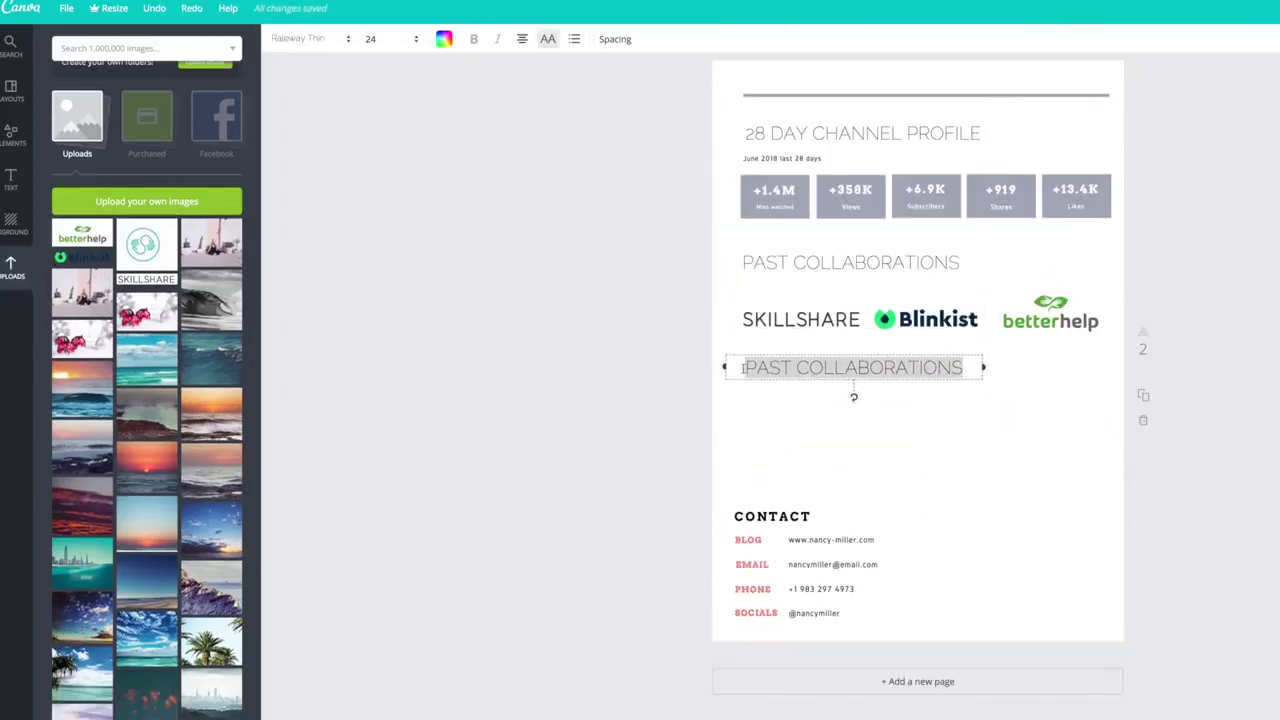
type("COLLABORATION OPPORTUNITIES")
left_click_drag(1037, 377, 1088, 366)
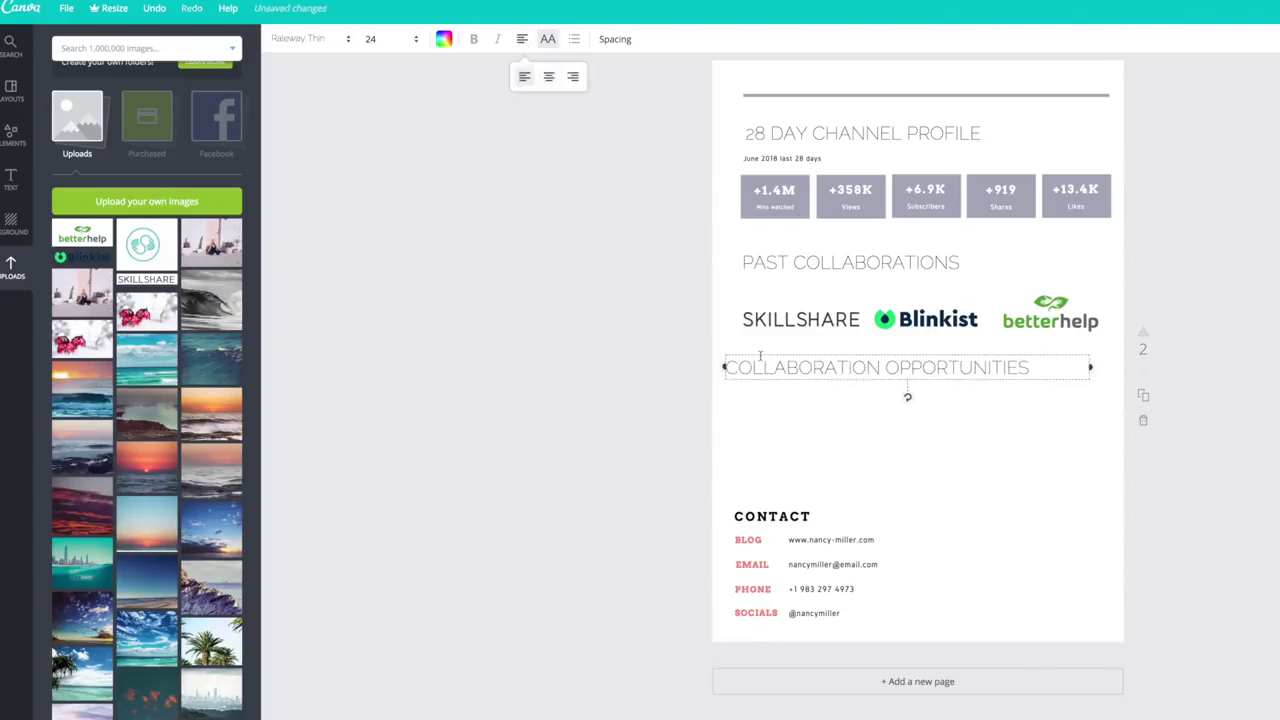
left_click_drag(822, 357, 836, 366)
Stretch the divider into a grey header background behind the 28 DAY CHANNEL PROFILE title.
scroll(836, 366, "up", 5)
scroll(834, 300, "down", 4)
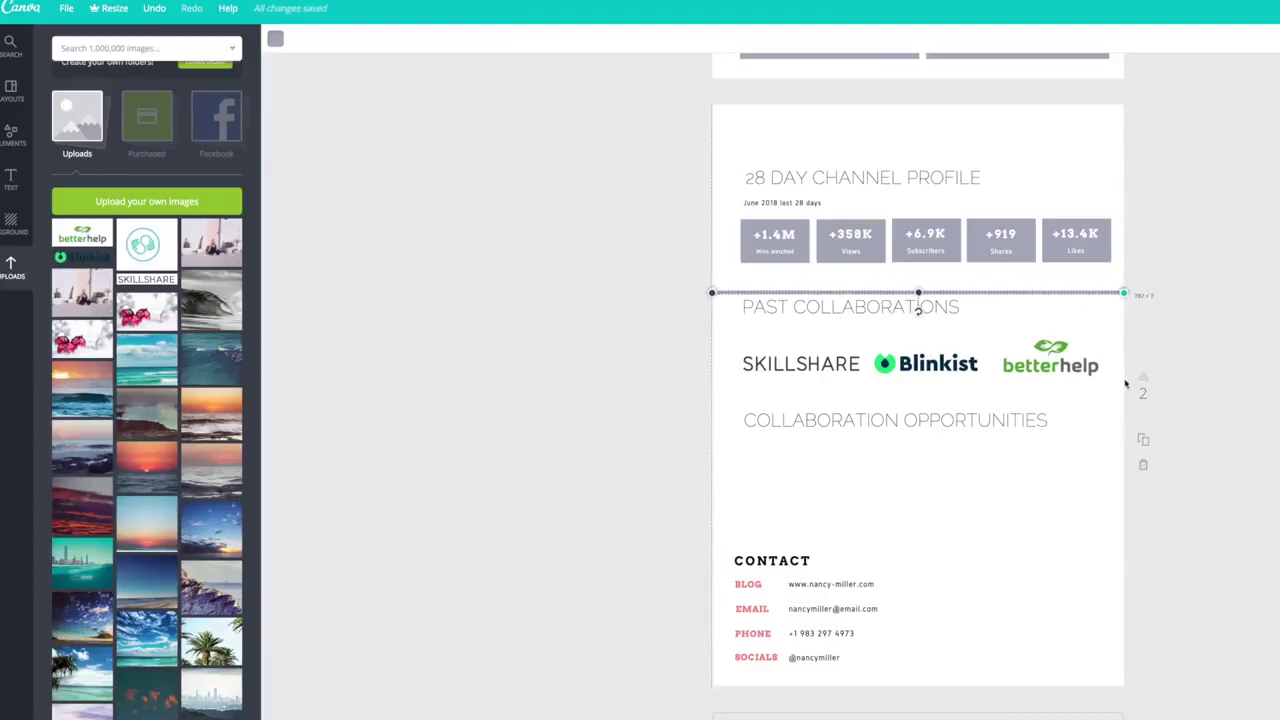
left_click_drag(918, 292, 917, 120)
left_click(911, 172)
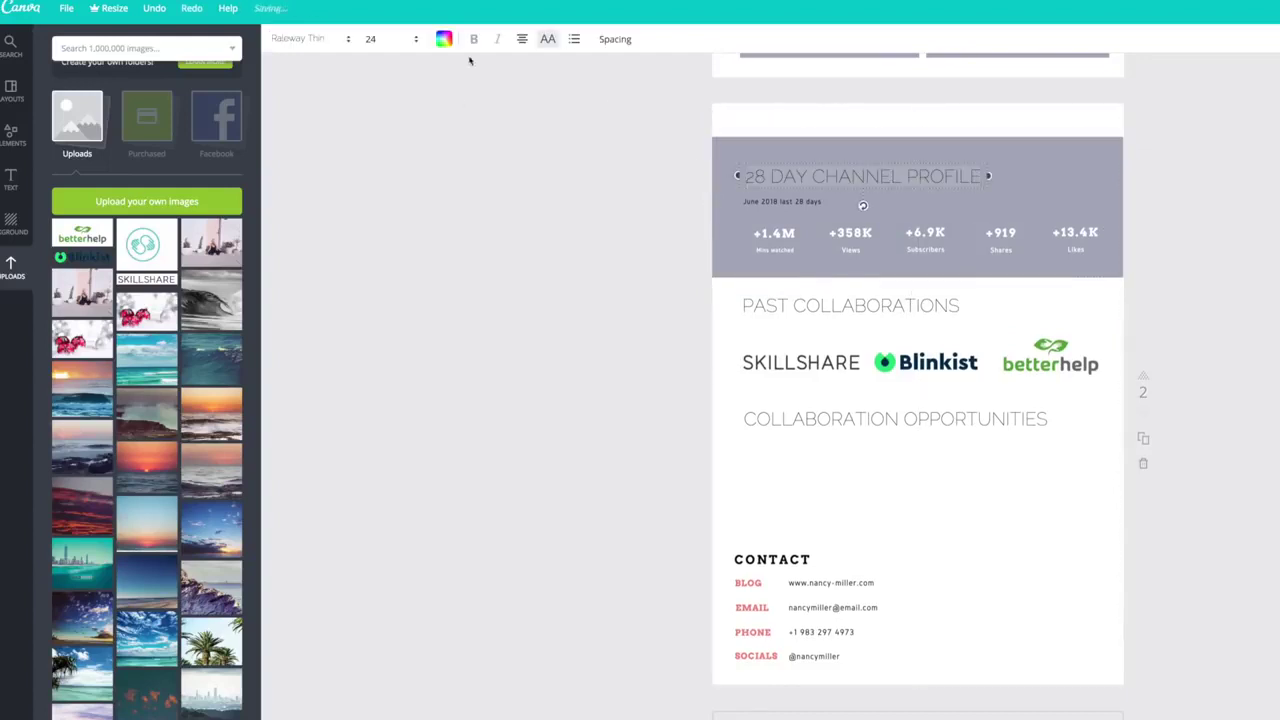
Shorten the grey header to uncover the stat boxes and make the +13.4K figure grey.
left_click(917, 262)
left_click_drag(917, 277, 917, 212)
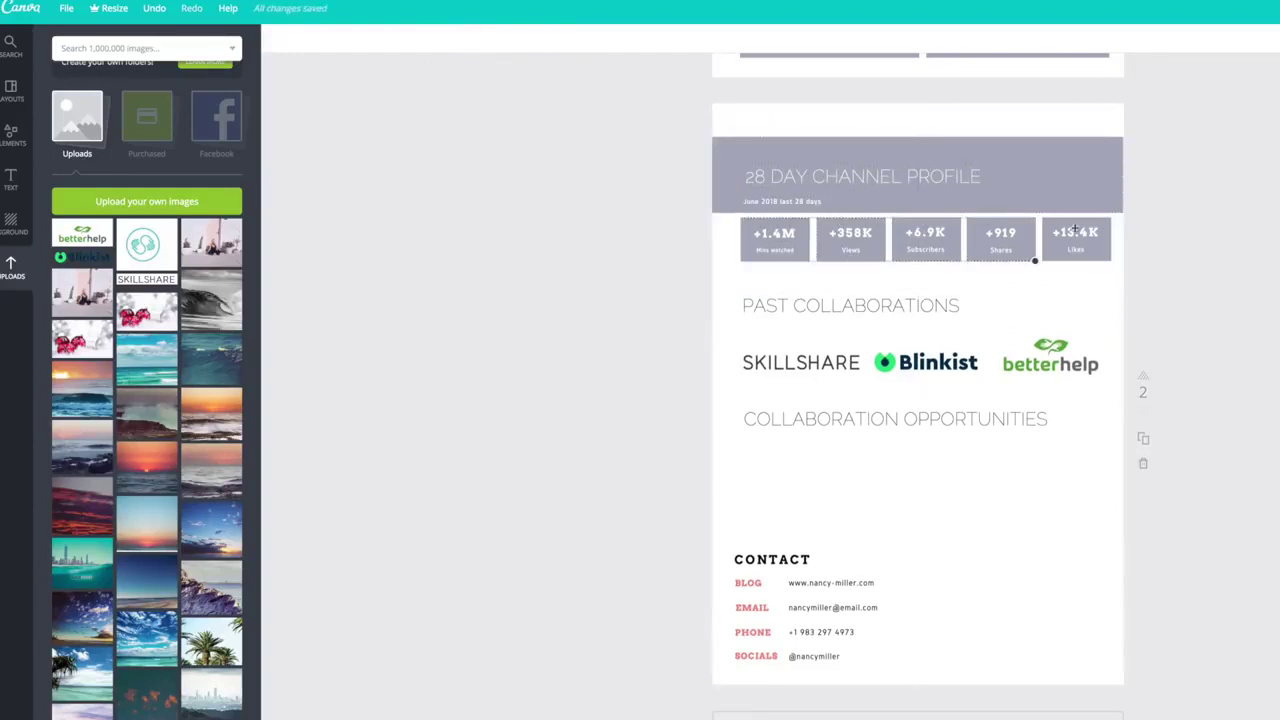
left_click(1075, 232)
left_click(272, 38)
left_click(389, 212)
left_click(1075, 232)
left_click(444, 38)
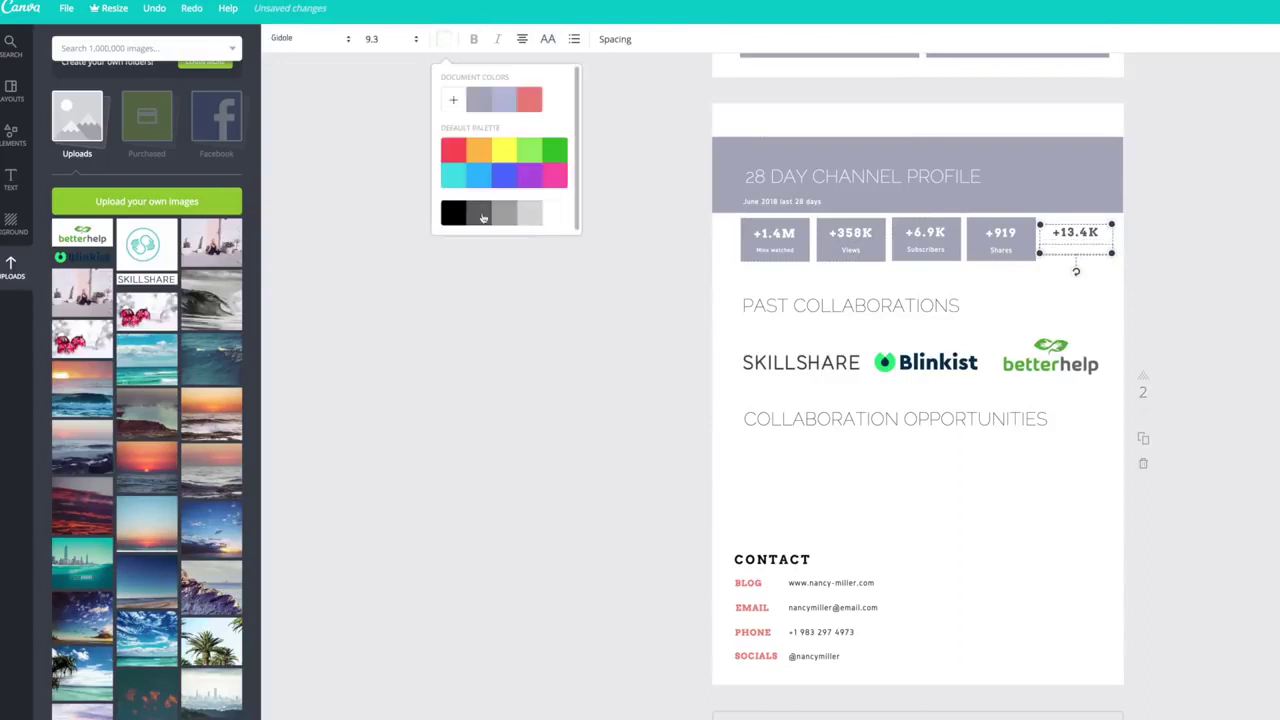
left_click(482, 217)
Turn the +919 and +358K figures and the stat labels grey.
left_click(1000, 232)
left_click(444, 38)
left_click(850, 232)
left_click(444, 38)
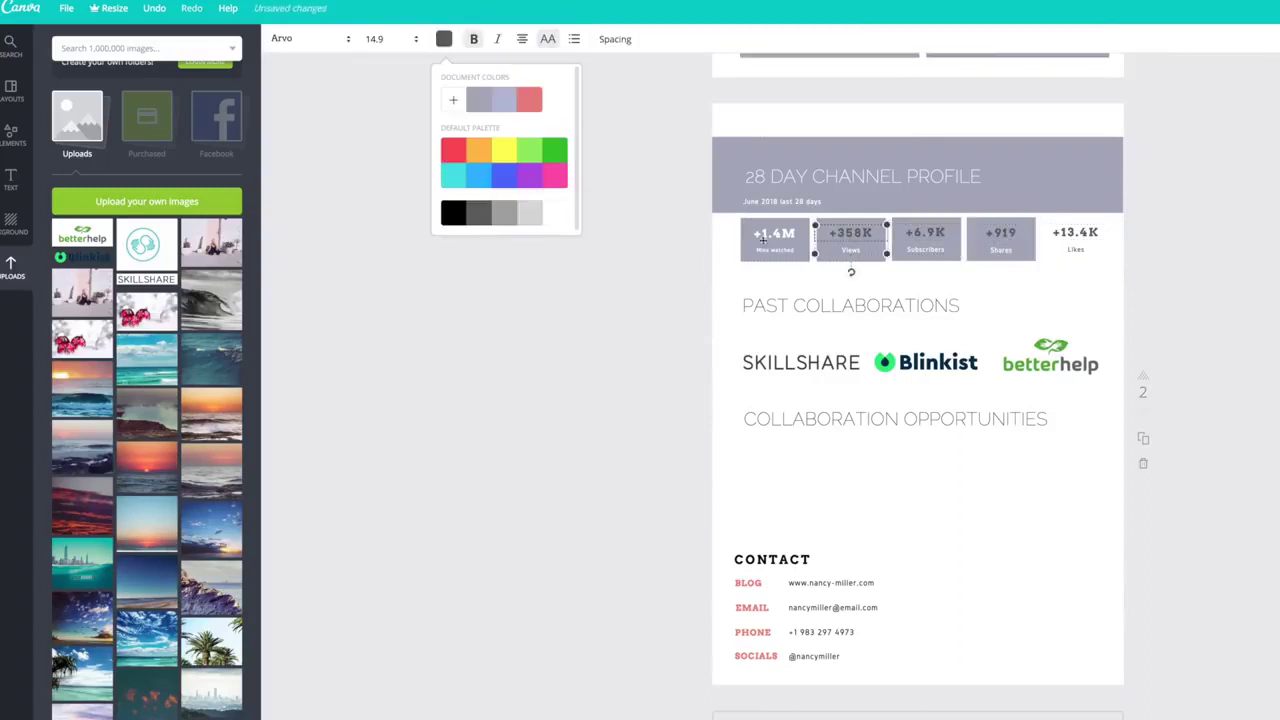
left_click(514, 92)
Fill the stat boxes white and shift the lavender band up behind them.
left_click(774, 240)
left_click(275, 38)
left_click(850, 240)
left_click(275, 38)
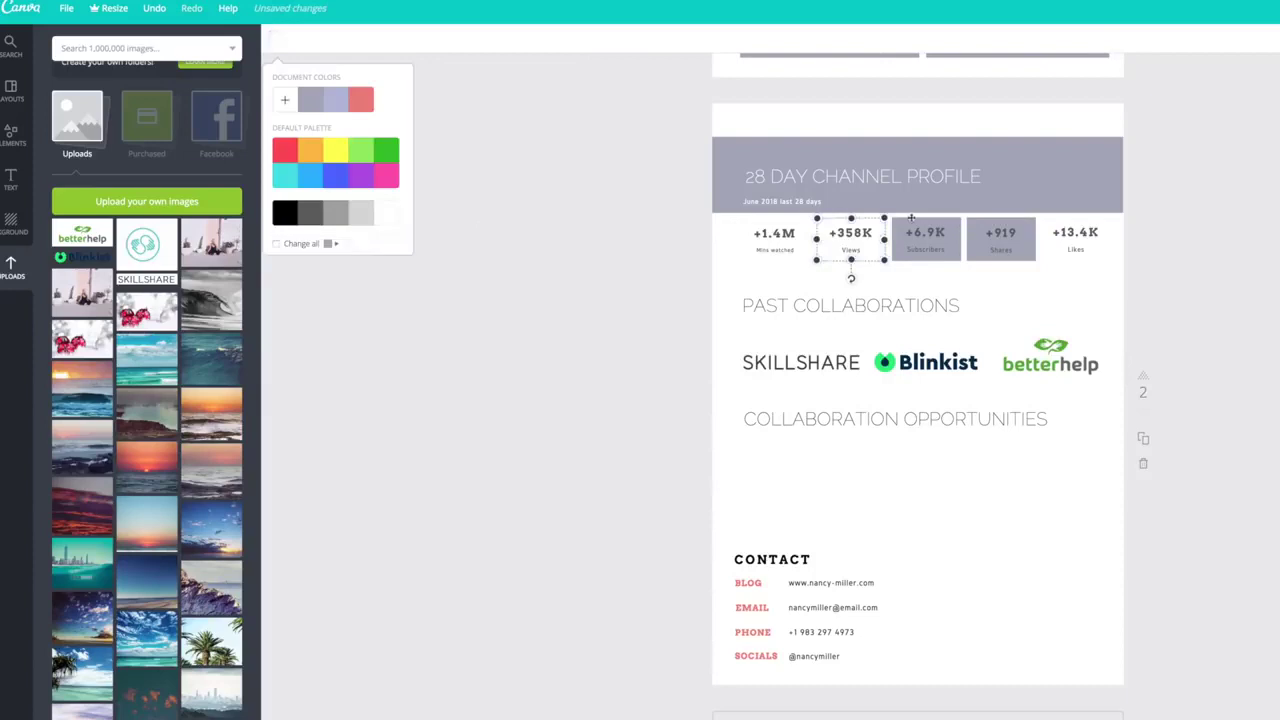
left_click(1000, 240)
left_click(1075, 240)
left_click(918, 272)
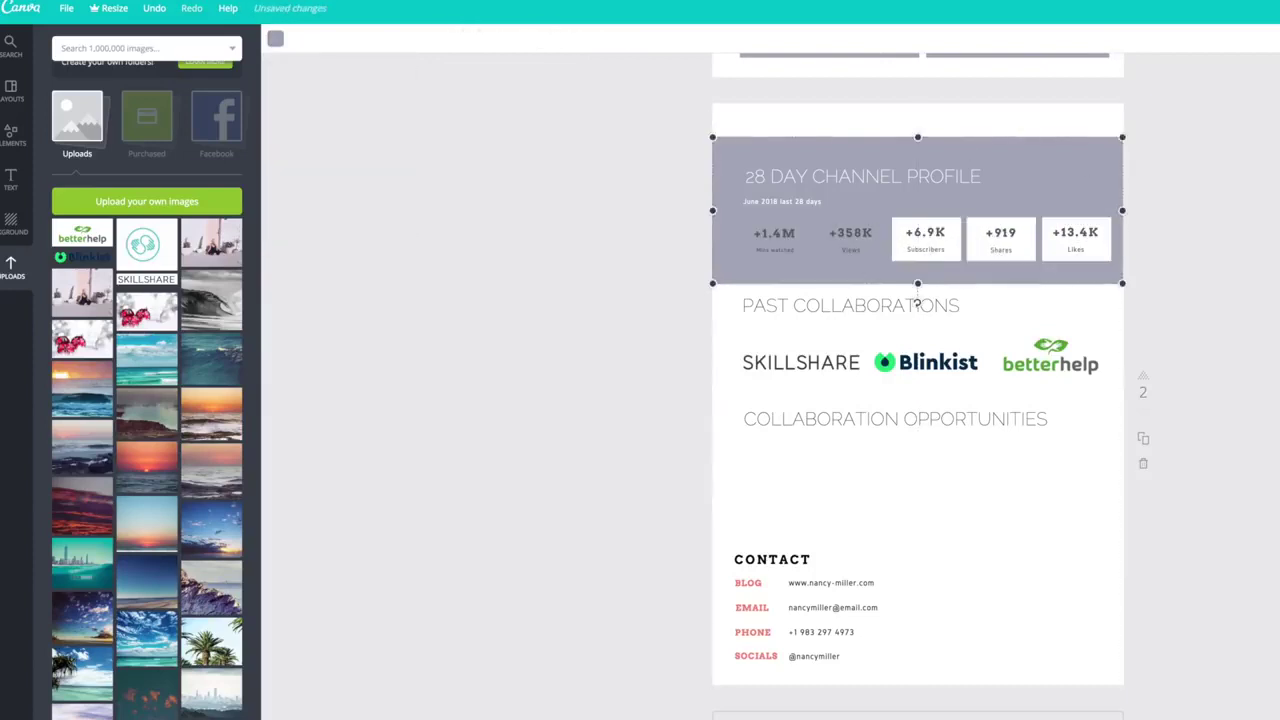
left_click_drag(917, 137, 917, 208)
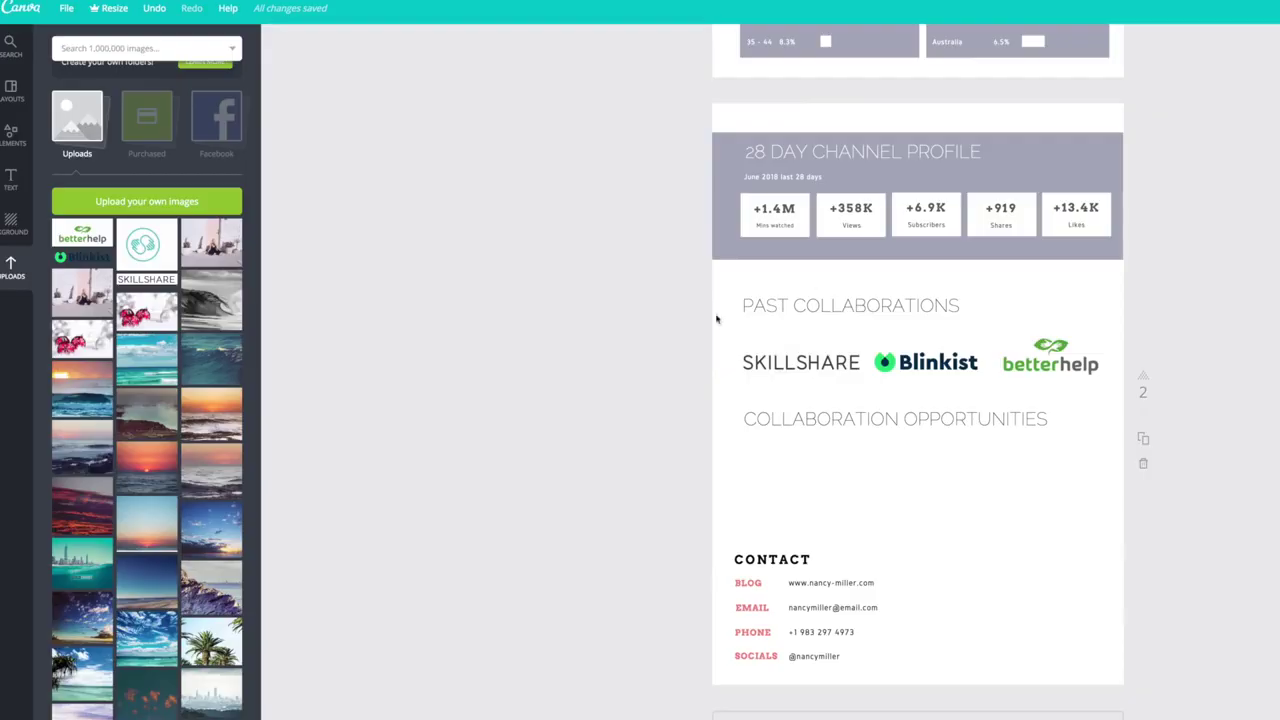
Duplicate the divider lines around Past Collaborations and size a lavender rectangle under the heading.
scroll(1186, 517, "up", 3)
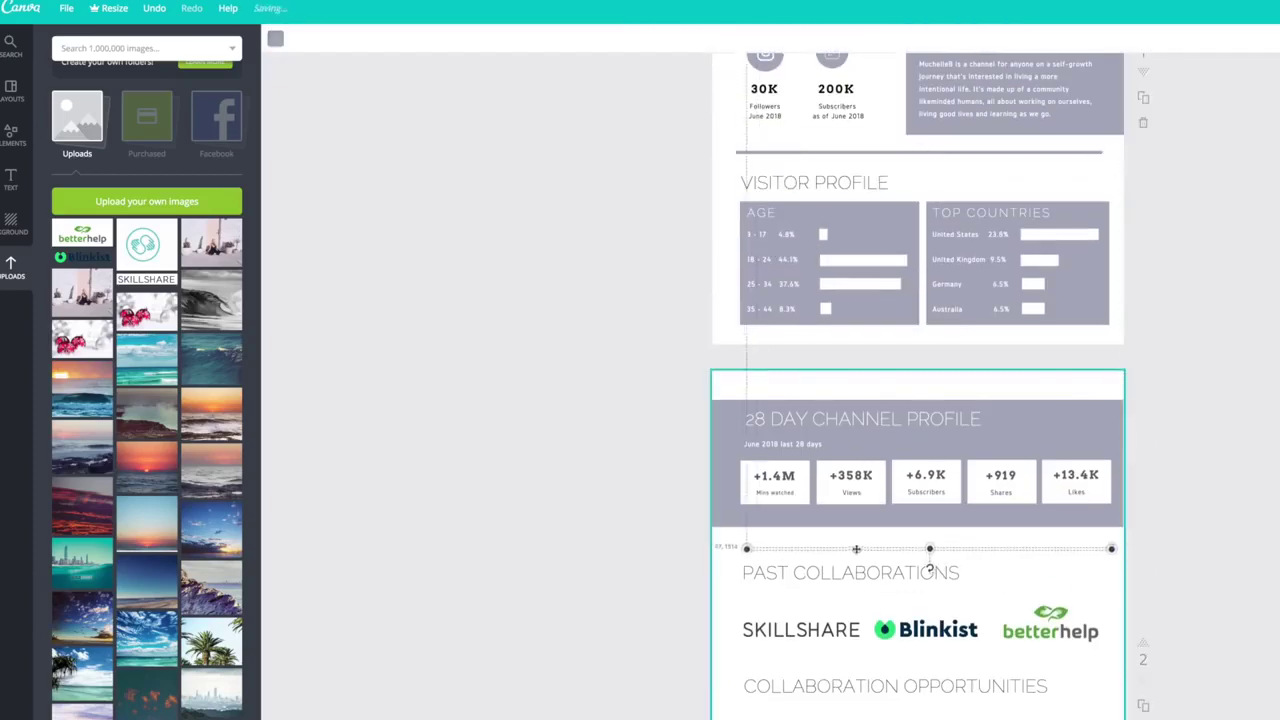
scroll(1186, 517, "down", 2)
key("ctrl+v")
scroll(1186, 517, "down", 2)
left_click_drag(908, 371, 900, 400)
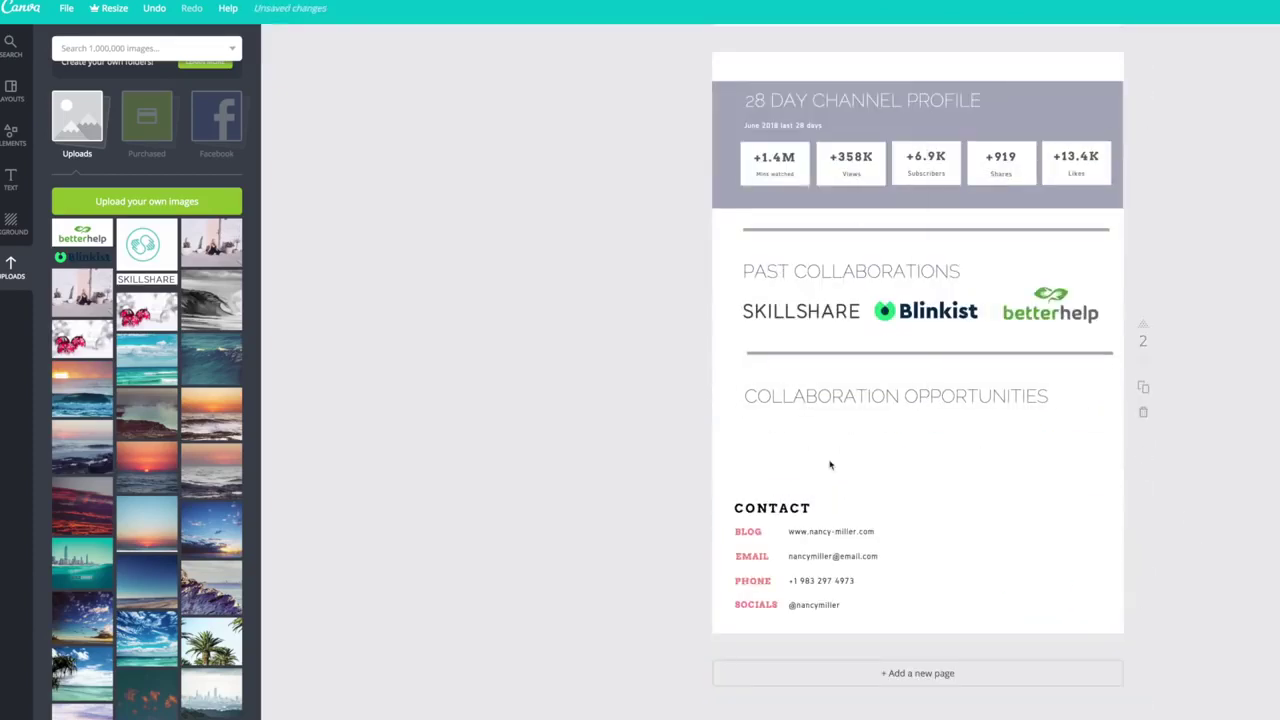
left_click_drag(985, 396, 922, 362)
scroll(957, 608, "up", 4)
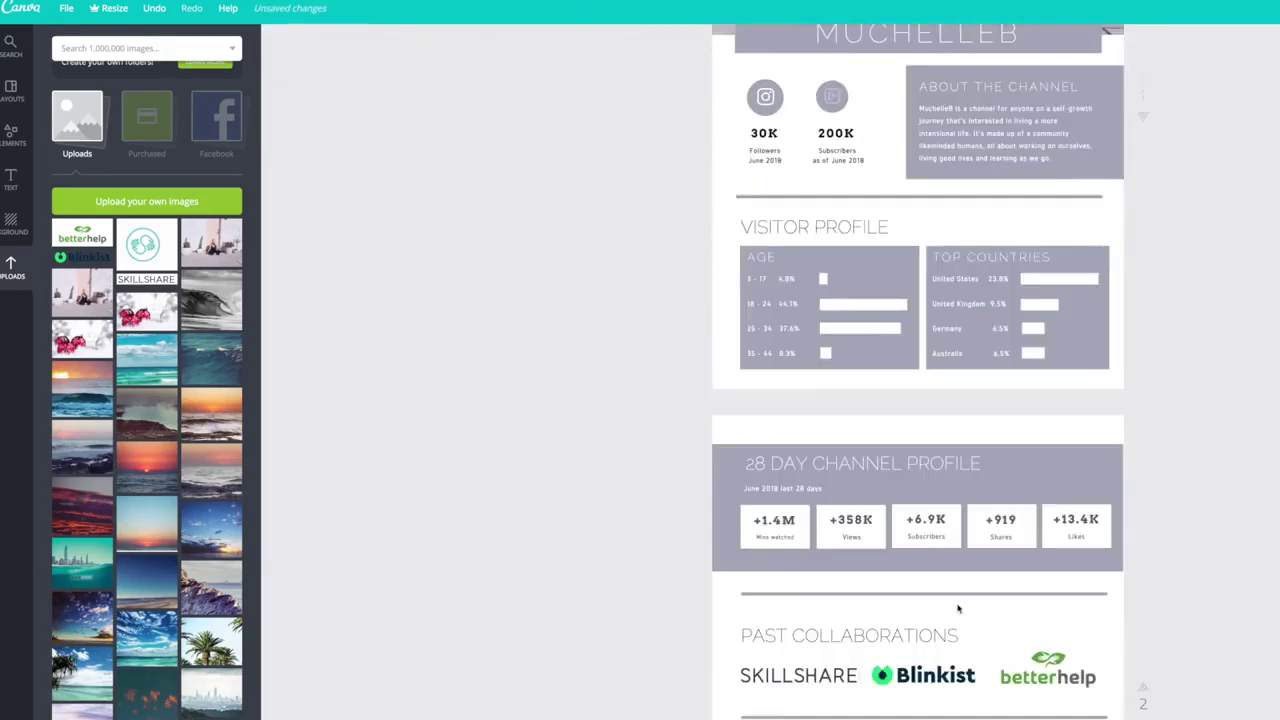
scroll(957, 608, "down", 4)
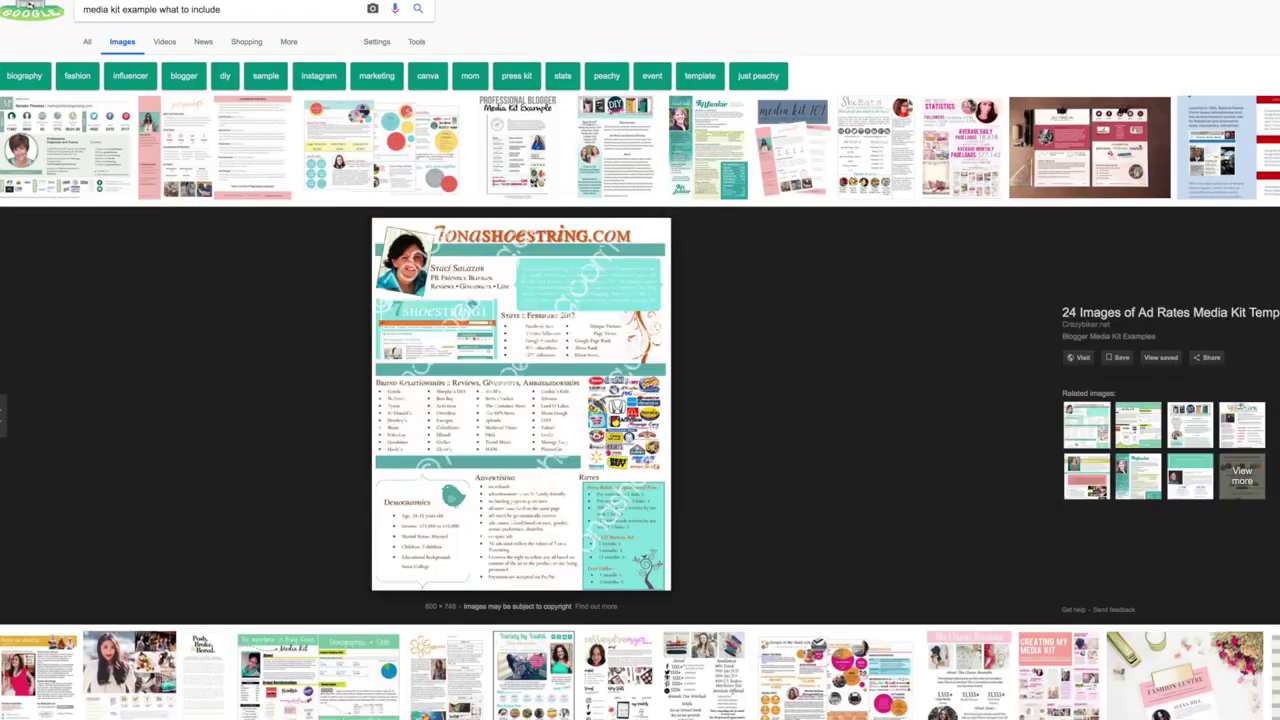
key("Escape")
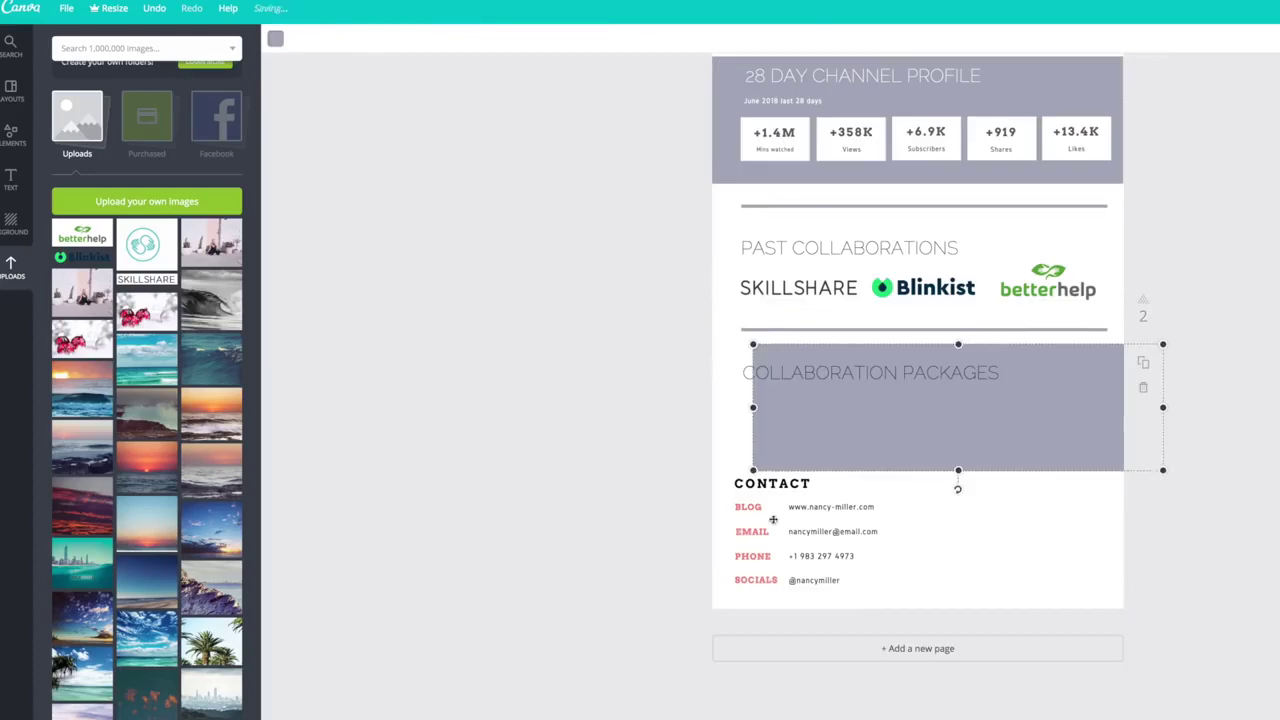
left_click_drag(1150, 466, 951, 566)
Resize the rectangle into a lavender square and duplicate it alongside.
left_click_drag(1037, 483, 826, 483)
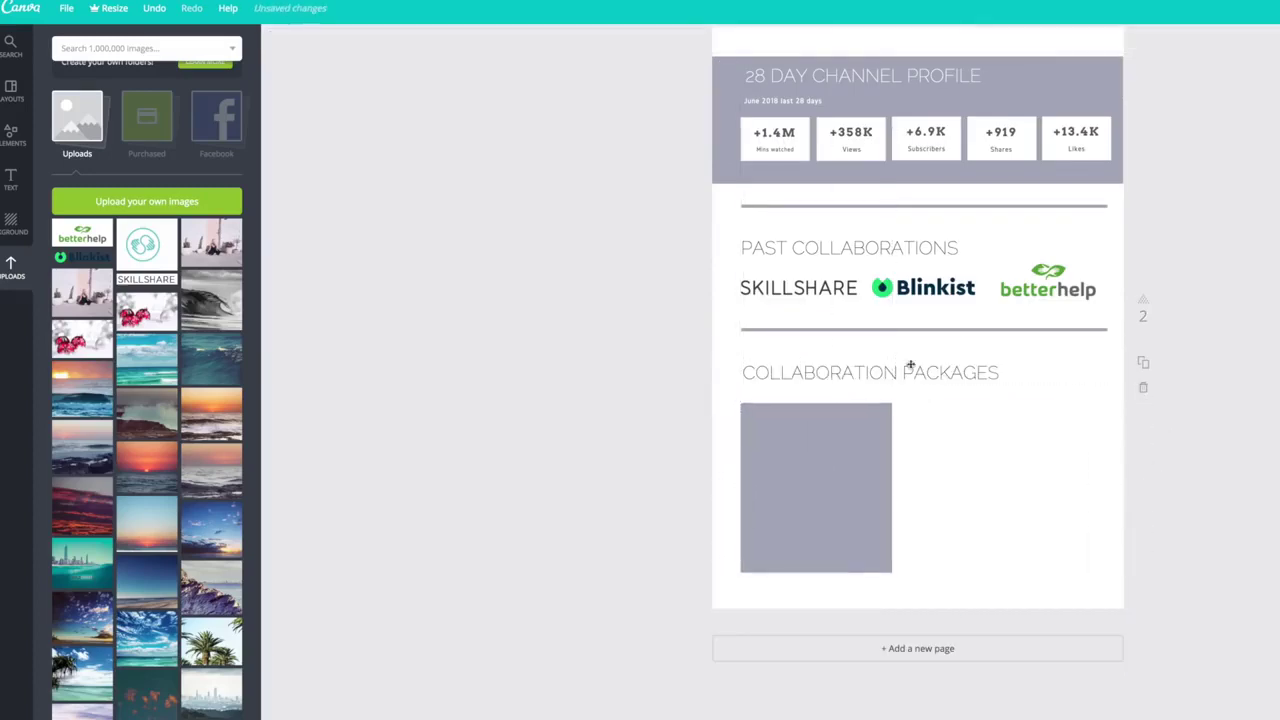
scroll(958, 581, "up", 2)
key("ctrl+d")
left_click(1116, 482)
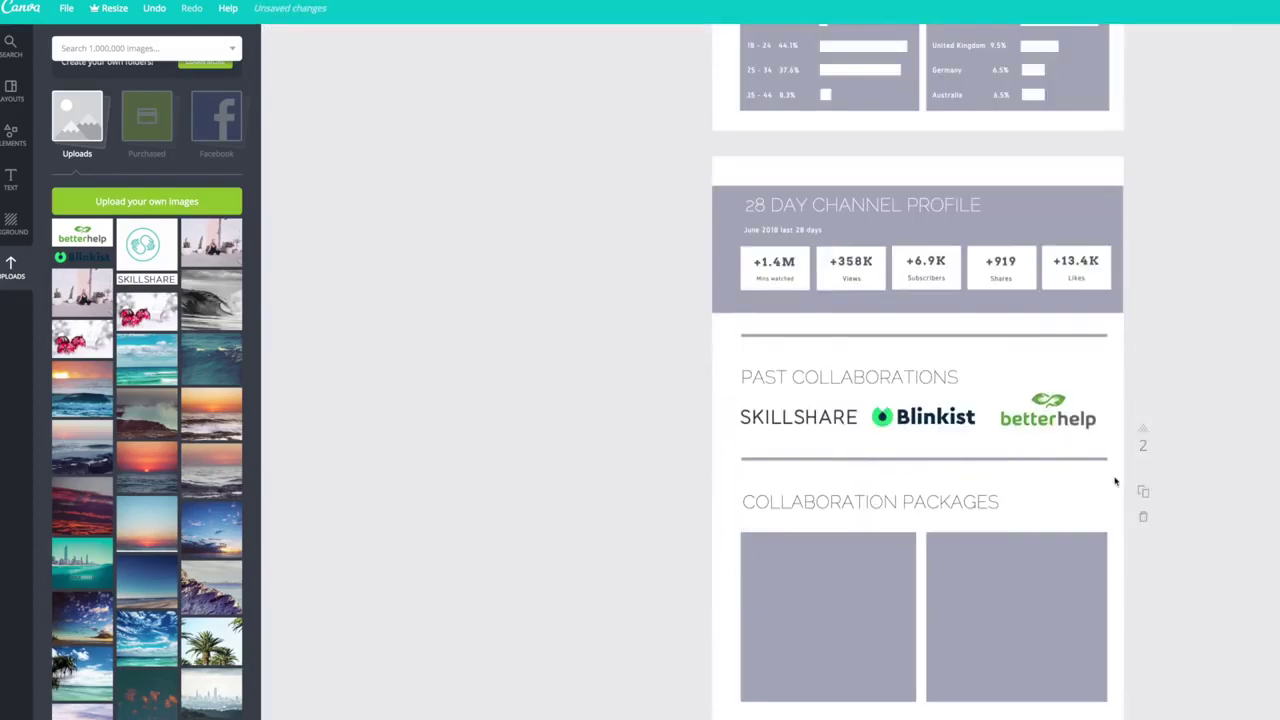
scroll(695, 403, "down", 2)
scroll(694, 400, "up", 2)
Paste the heading and date into the left box and retype the heading as PACKAGE 1.
type("28 DAY CHANNEL PROFILE June 2018 last 28 days")
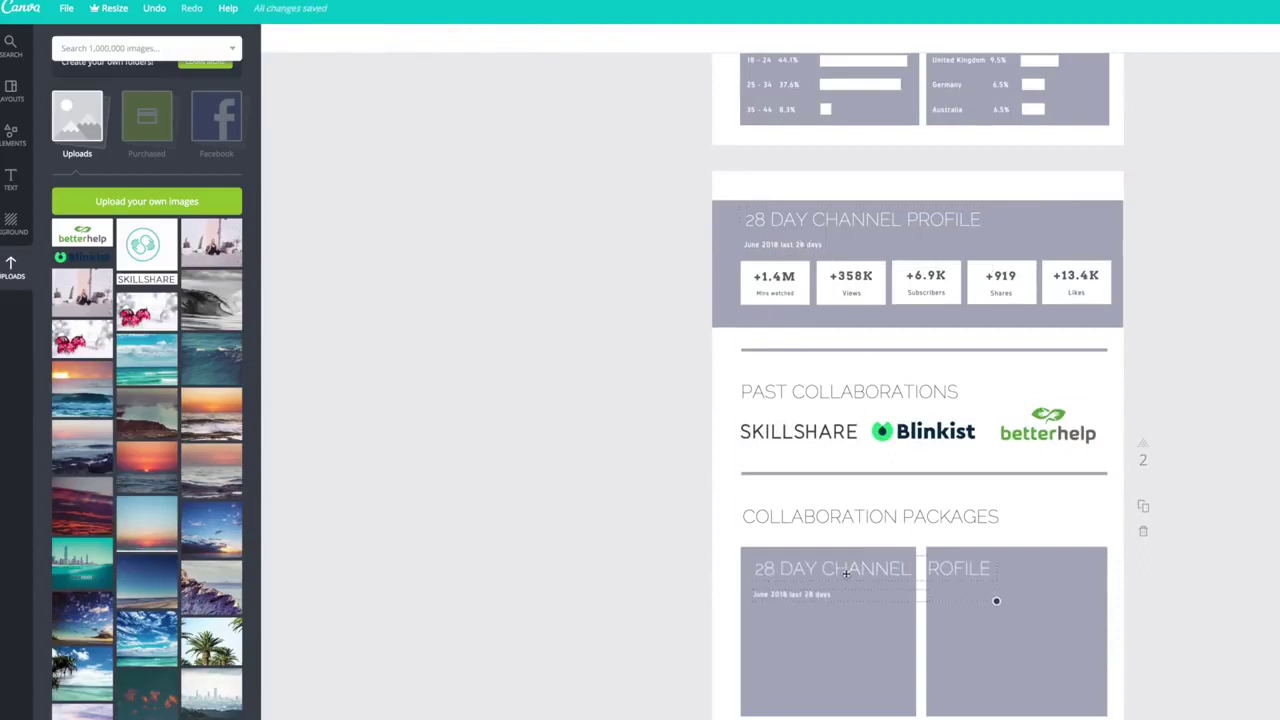
scroll(994, 600, "down", 2)
left_click_drag(997, 424, 900, 424)
left_click_drag(861, 480, 732, 405)
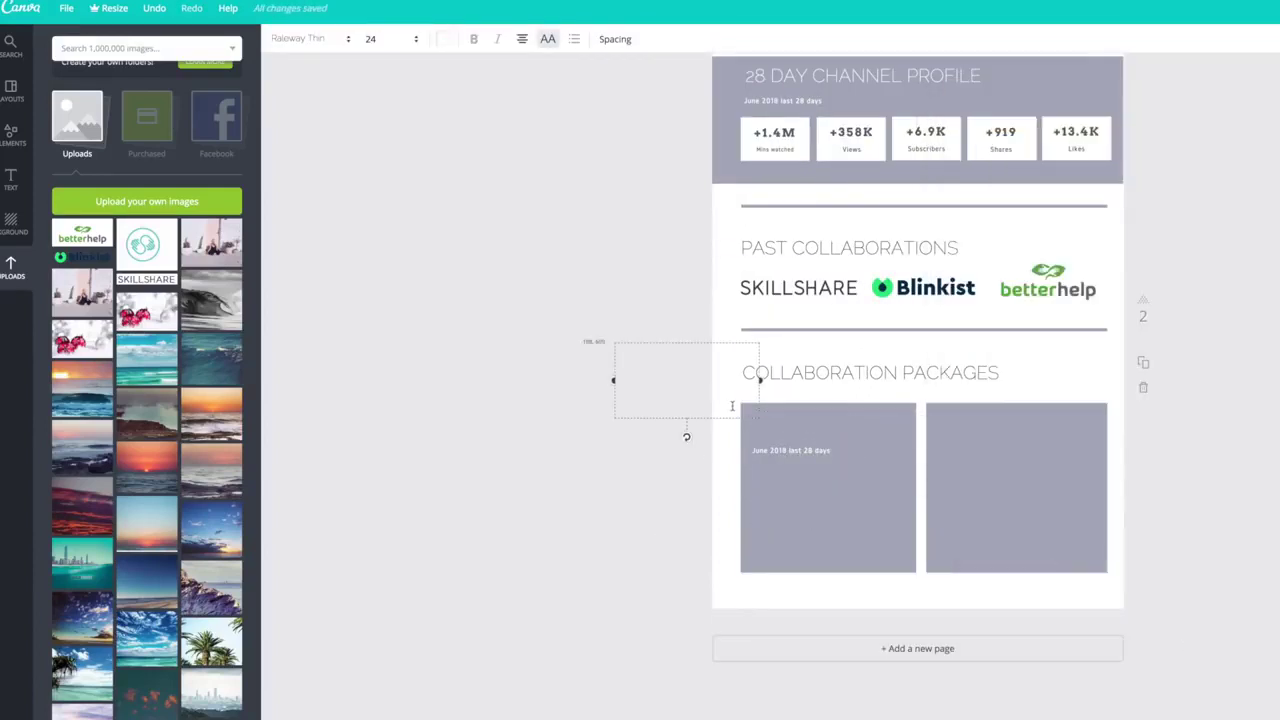
type("PACKAGE 1")
left_click(800, 450)
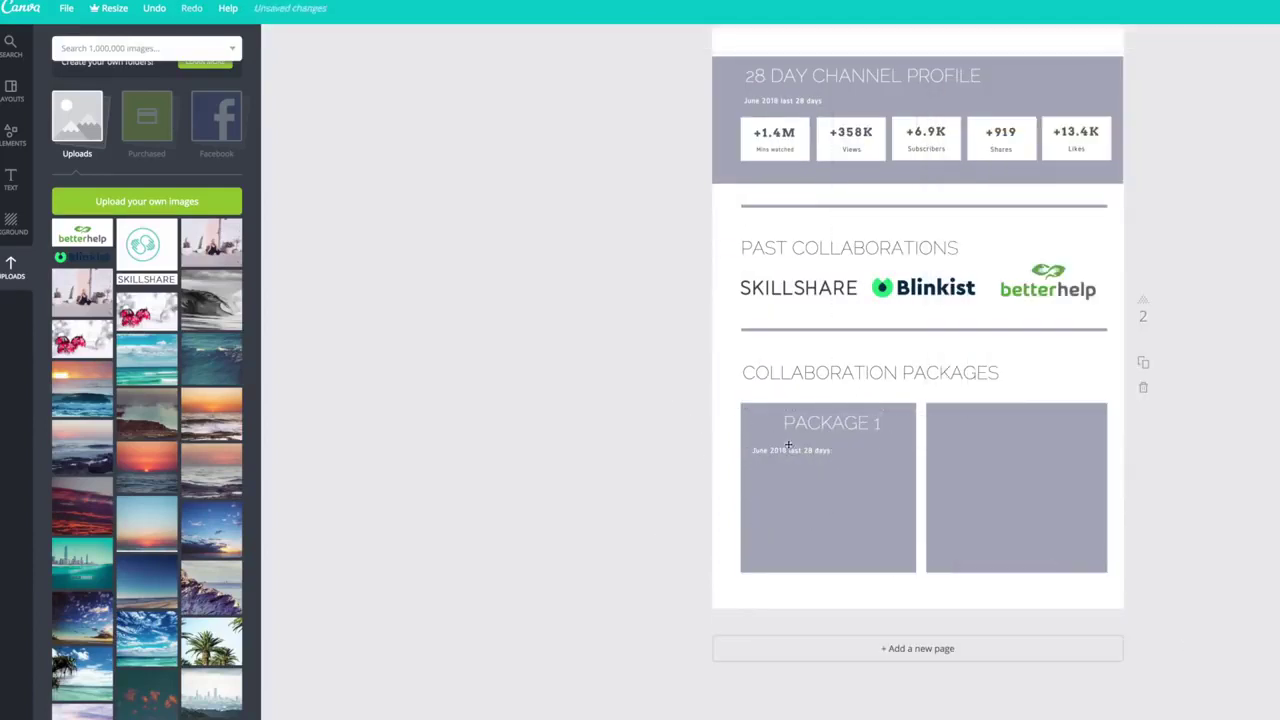
scroll(816, 515, "up", 1)
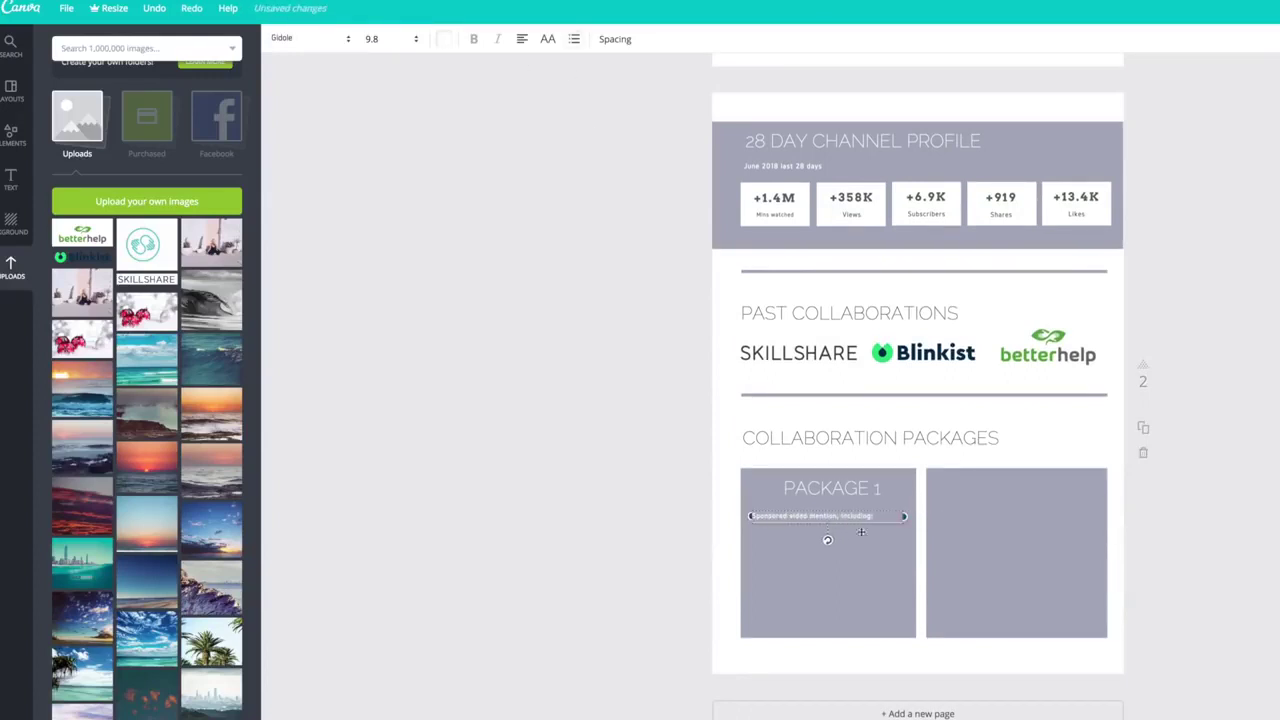
Finish the deliverables text and turn it into a bulleted list.
type(":")
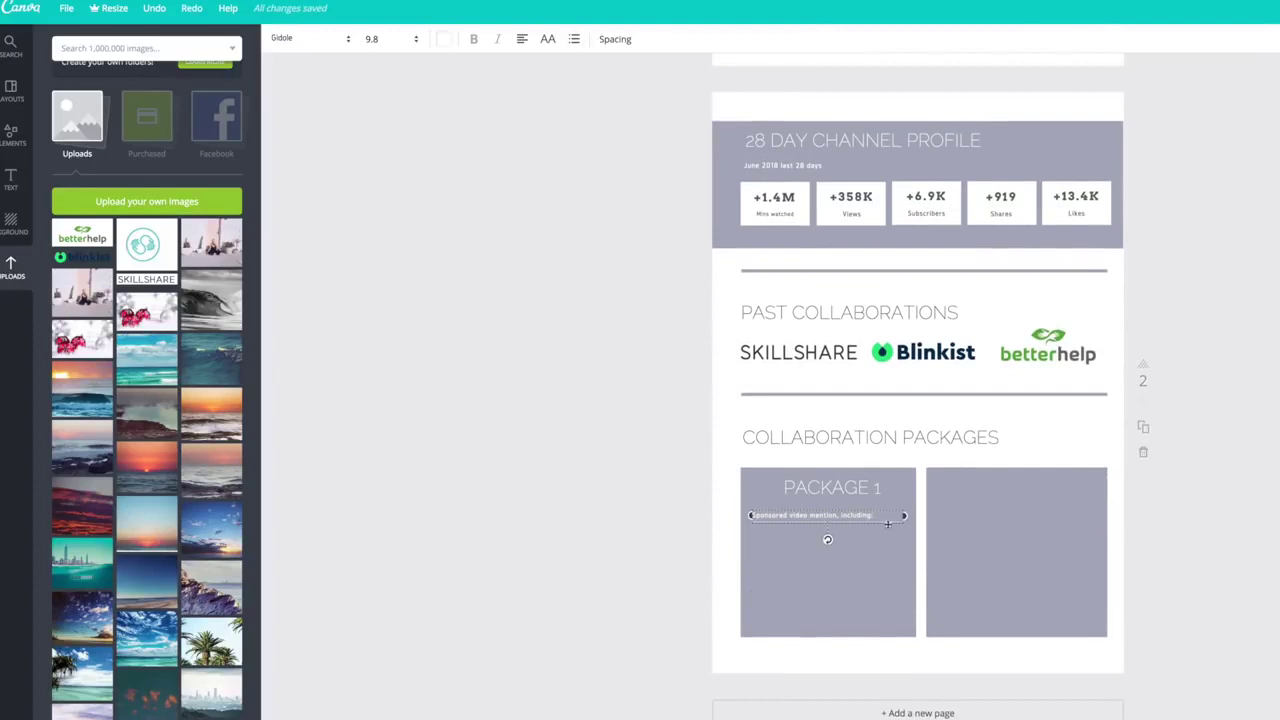
key("Escape")
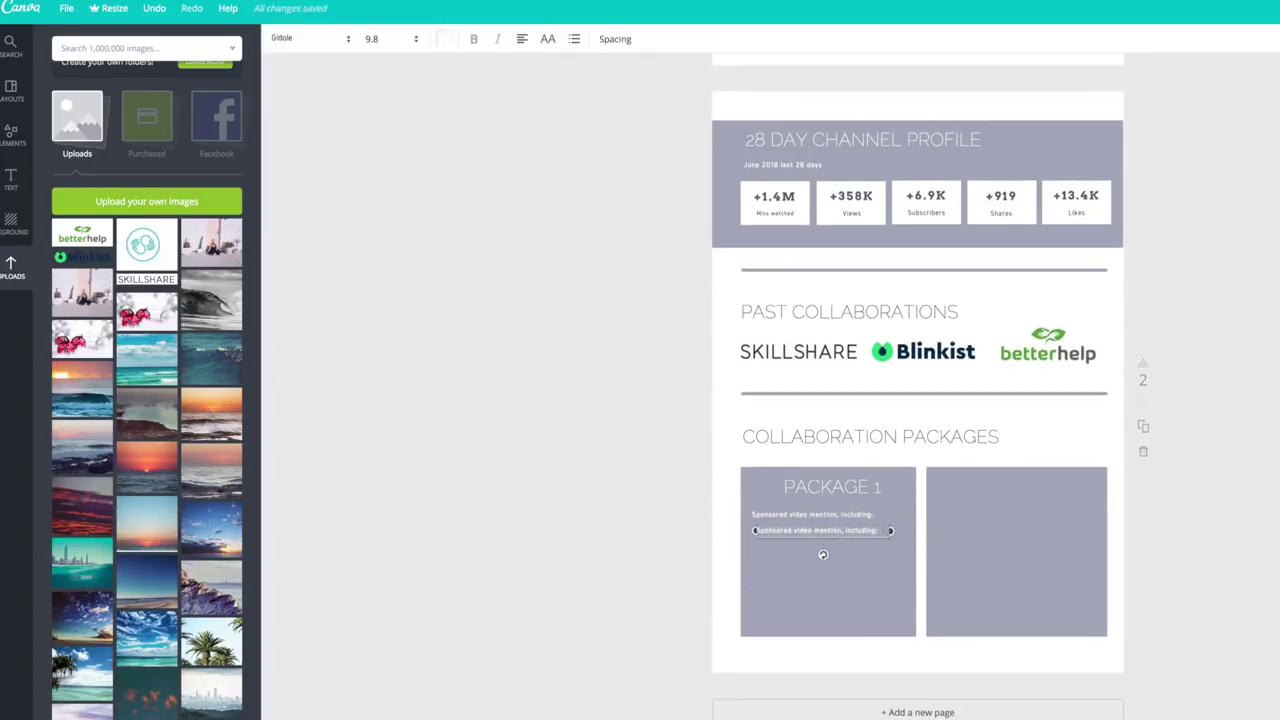
left_click(574, 39)
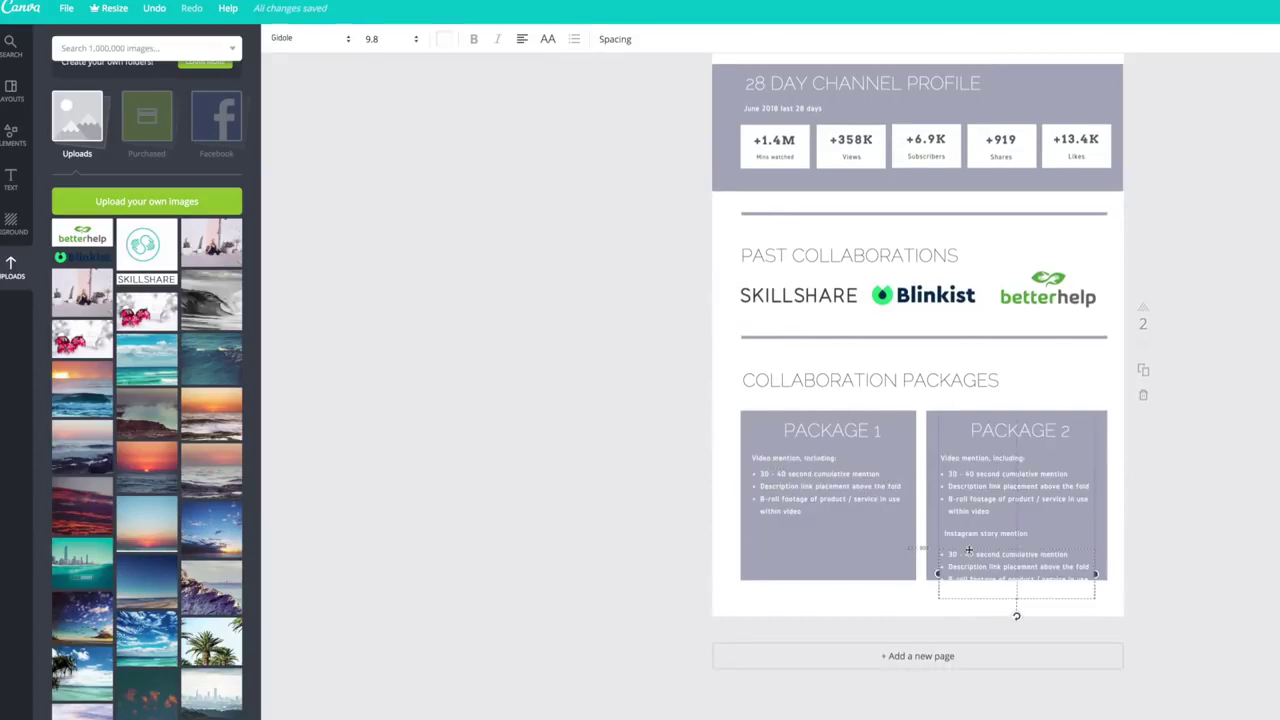
Fit the Instagram image upload bullets into PACKAGE 2 and realign PACKAGE 1's text in its box.
left_click_drag(968, 550, 968, 546)
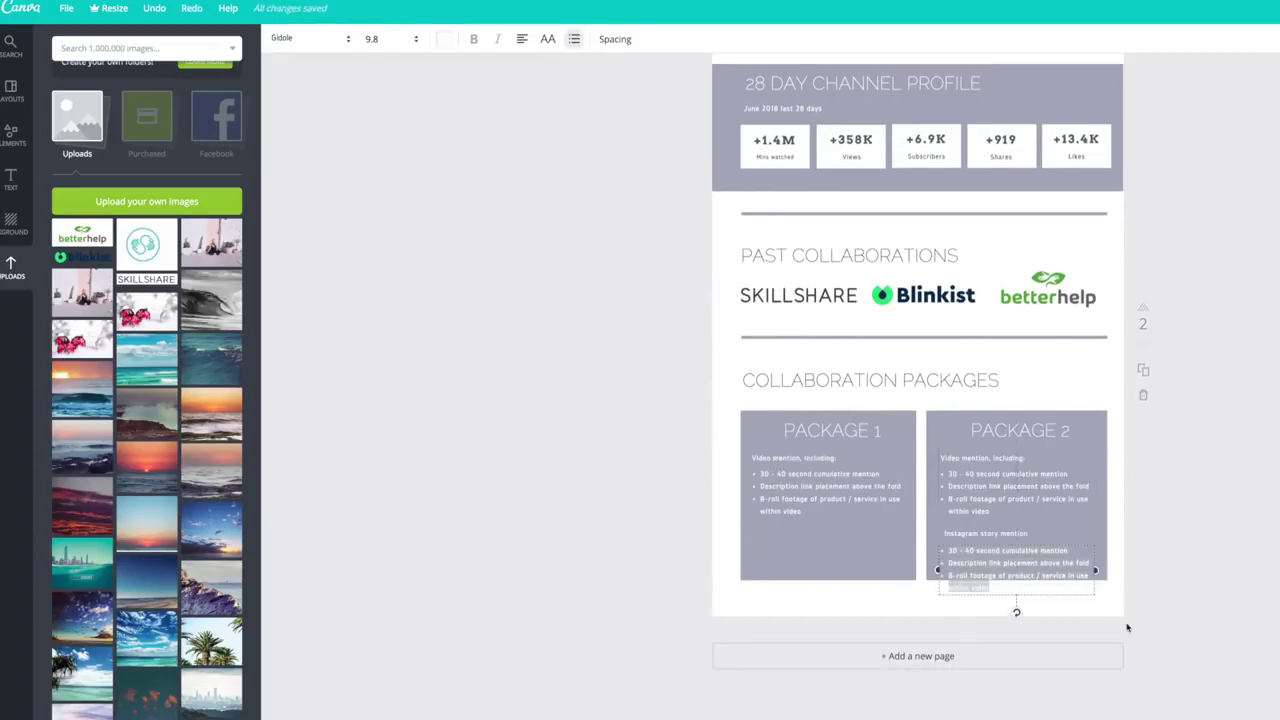
left_click_drag(1023, 533, 1016, 574)
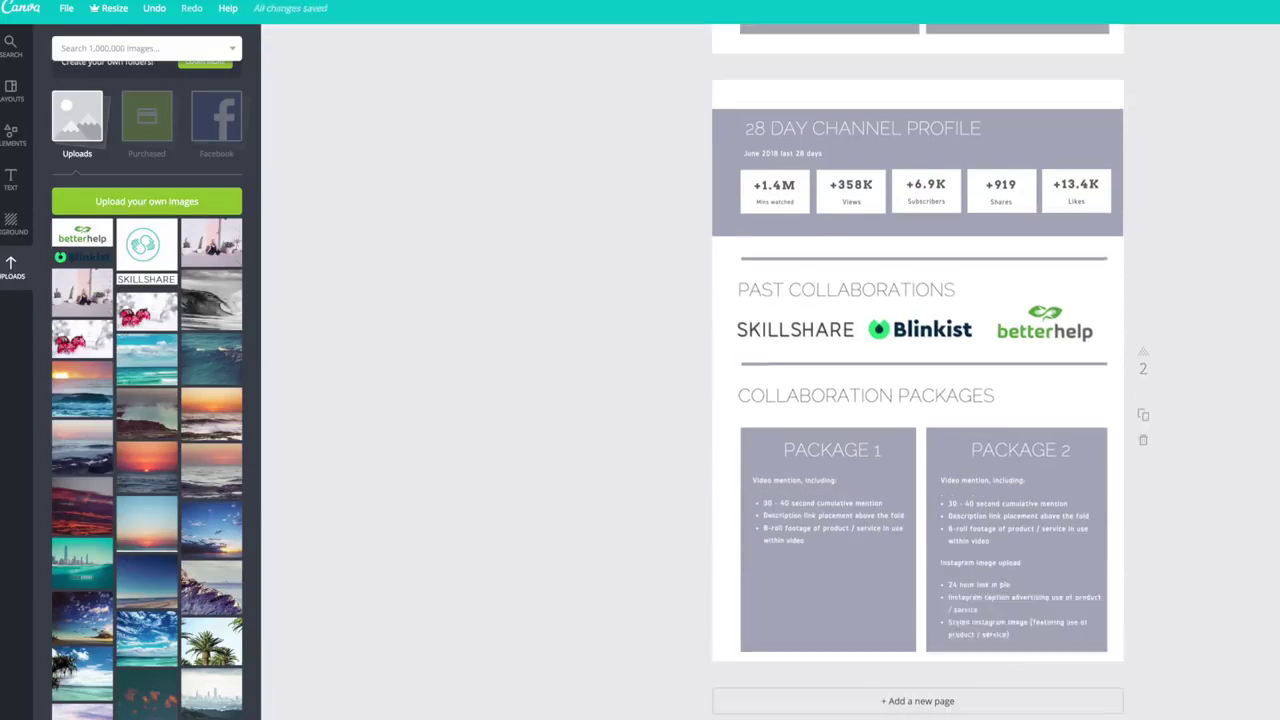
scroll(918, 400, "down", 1)
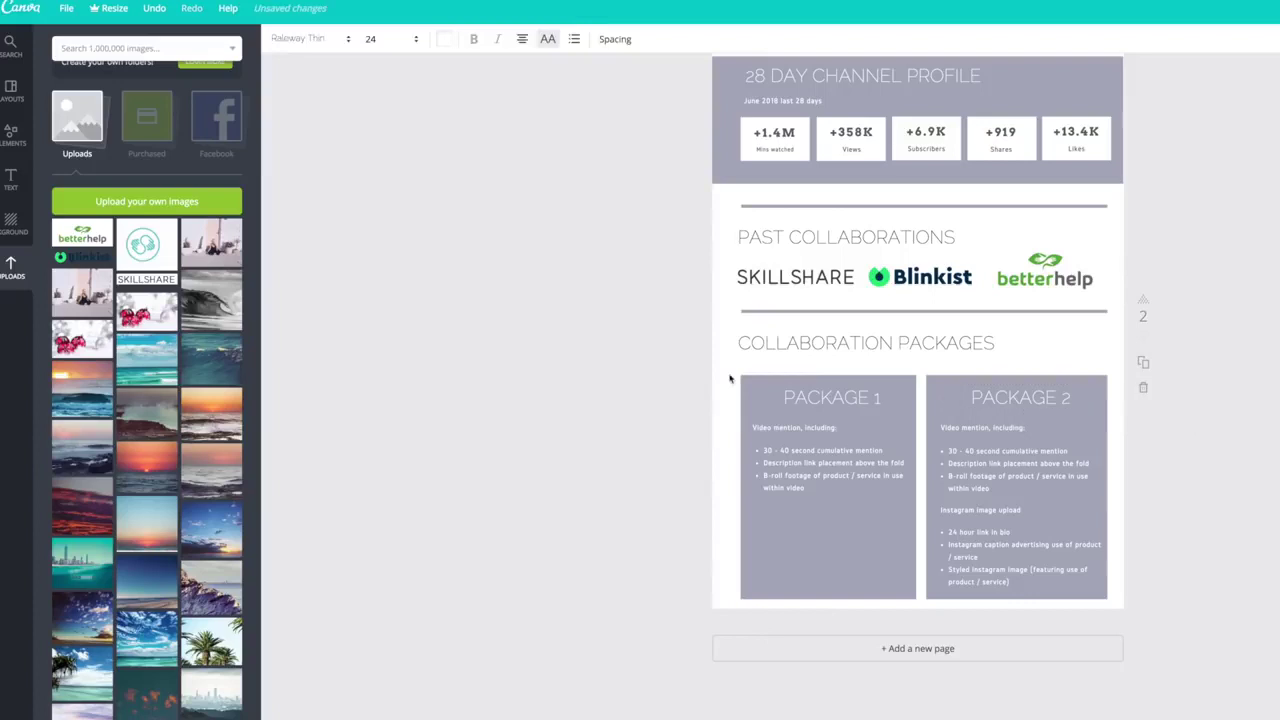
left_click(1014, 368)
left_click_drag(782, 430, 779, 431)
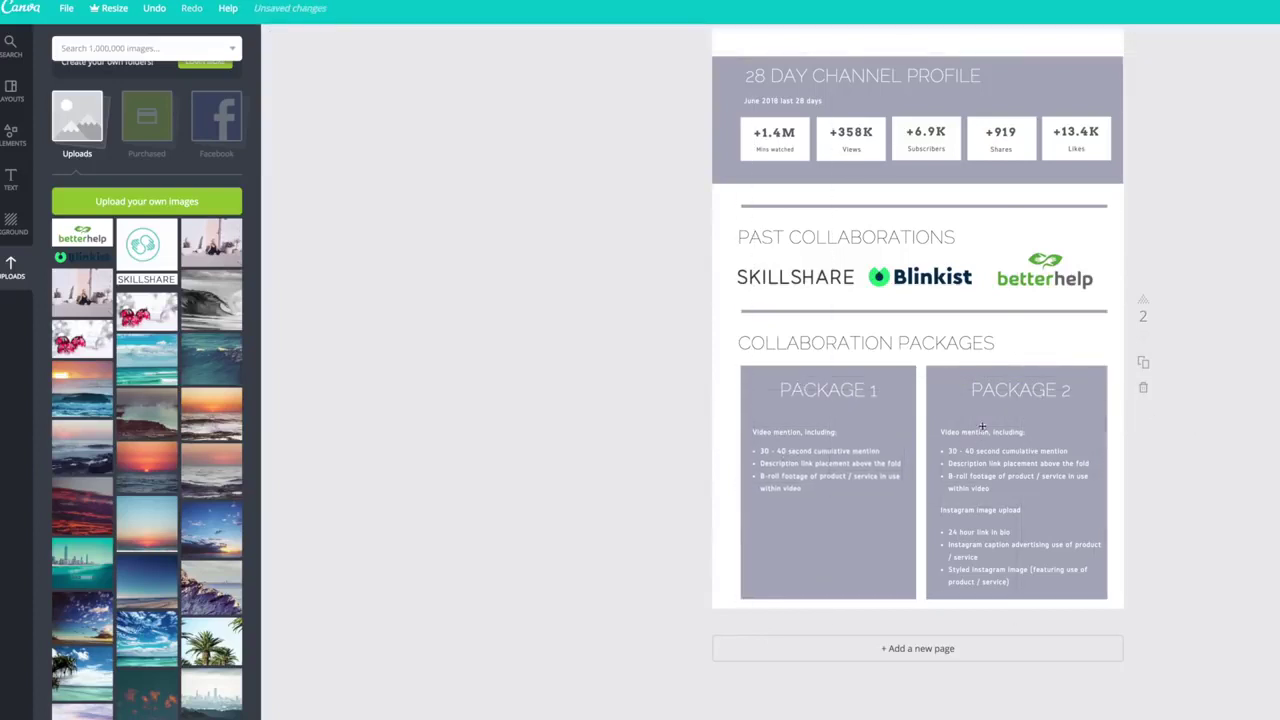
Select PACKAGE 1's intro text line as the basis for the new price line.
left_click(843, 435)
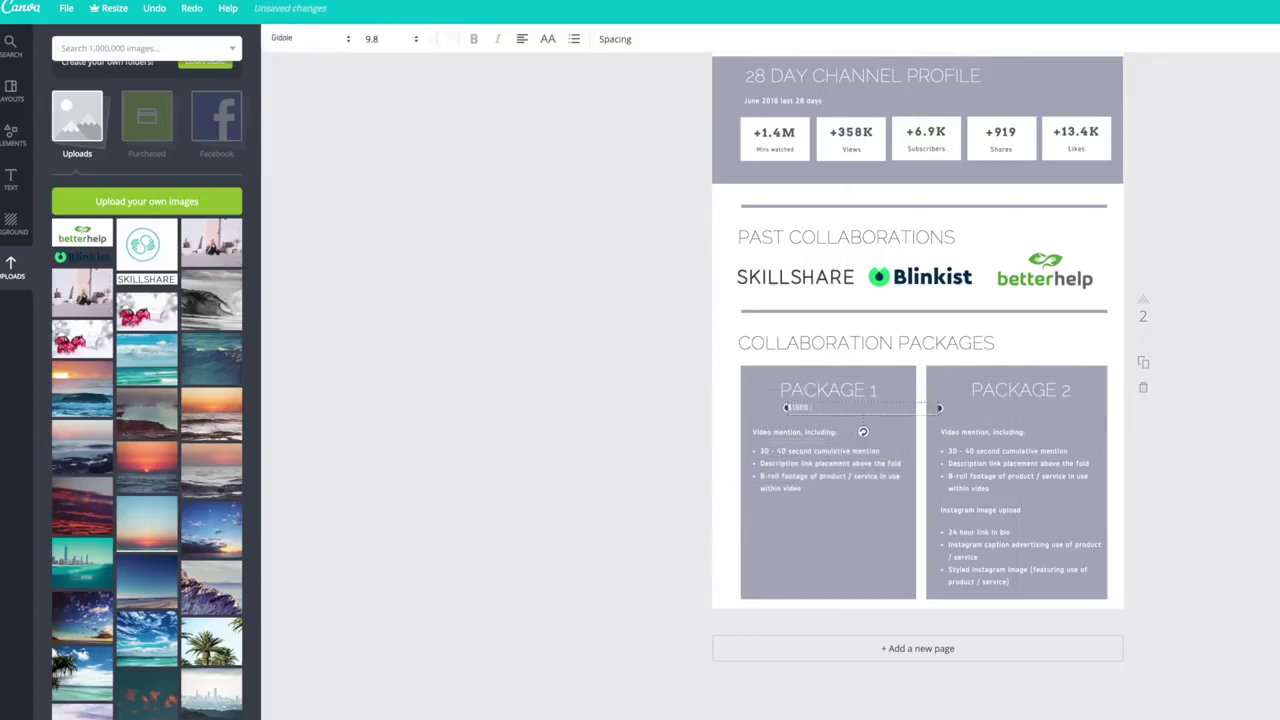